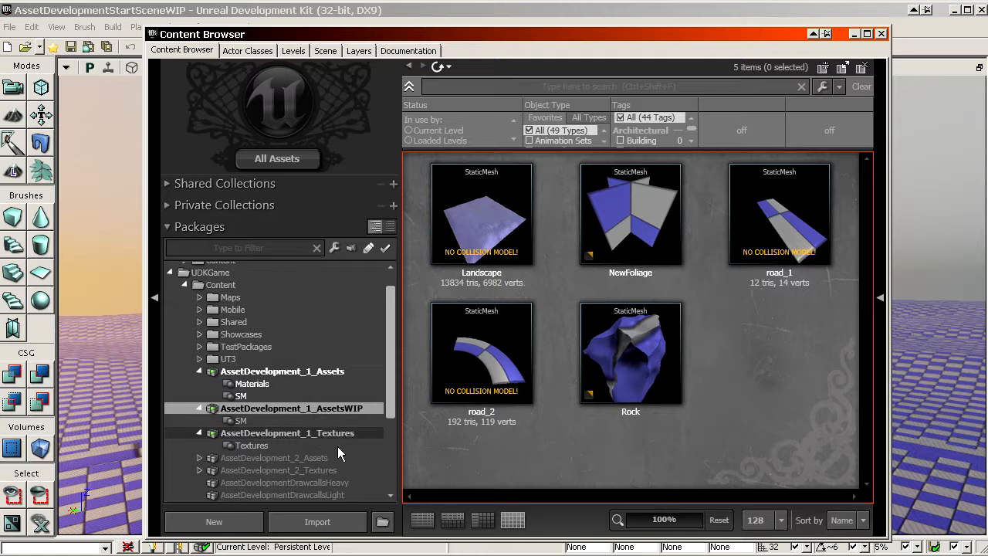
Step: Choose the TGA textures LittleShrub_d, rock_n, rock_d, road_d, clouds_m, soil_1_d, soil_2_d and soil_3_d from the source folder for import
left_click(327, 526)
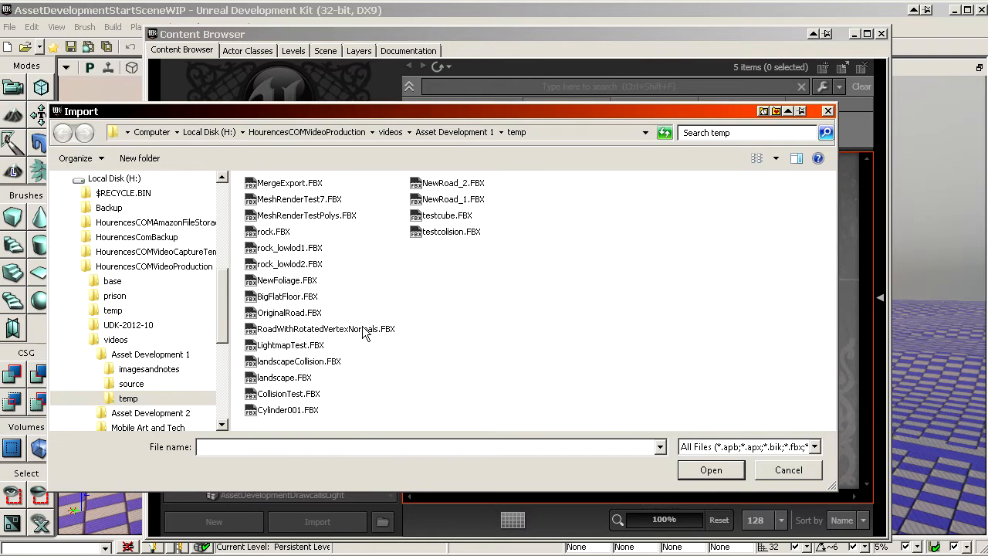
left_click(167, 398)
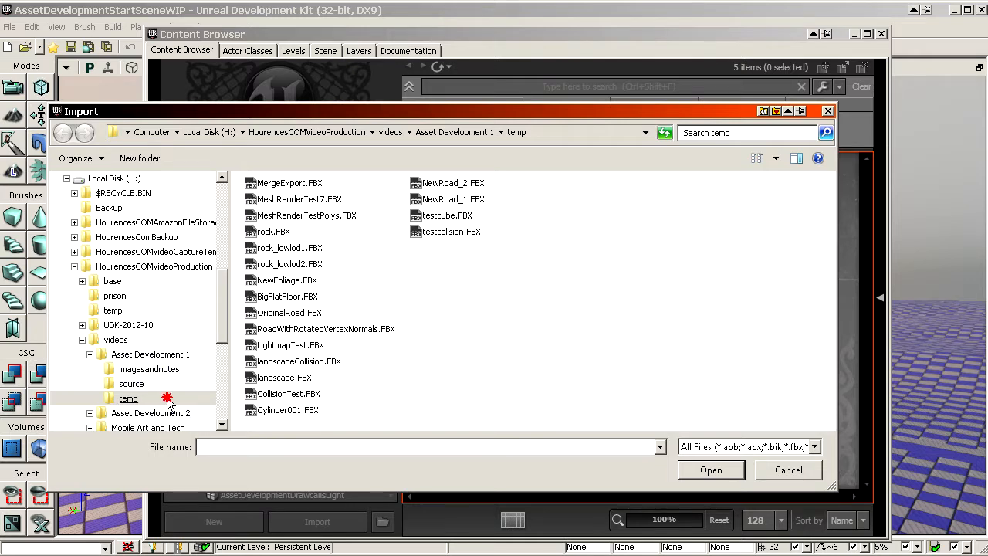
left_click(153, 383)
left_click(299, 186)
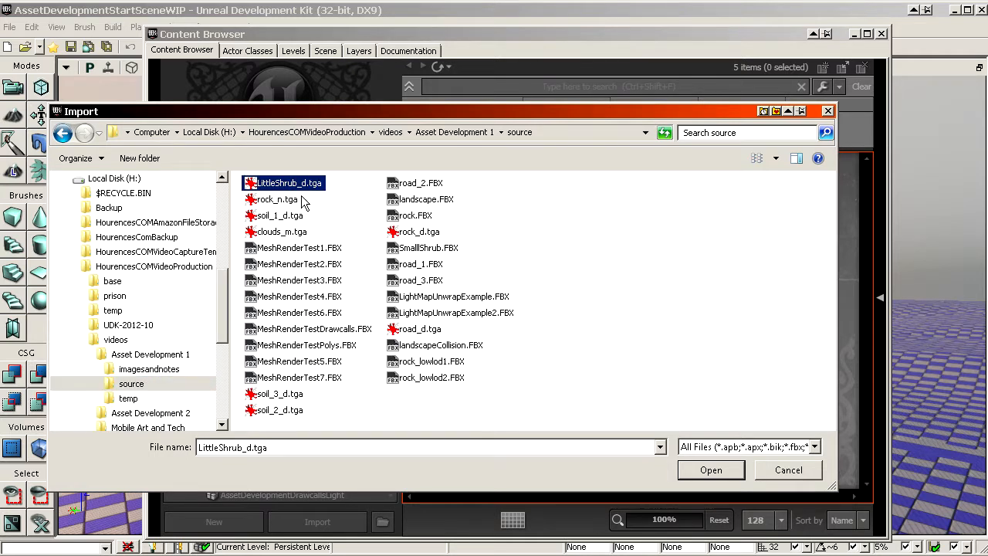
left_click(295, 200, "ctrl")
left_click(294, 216, "ctrl")
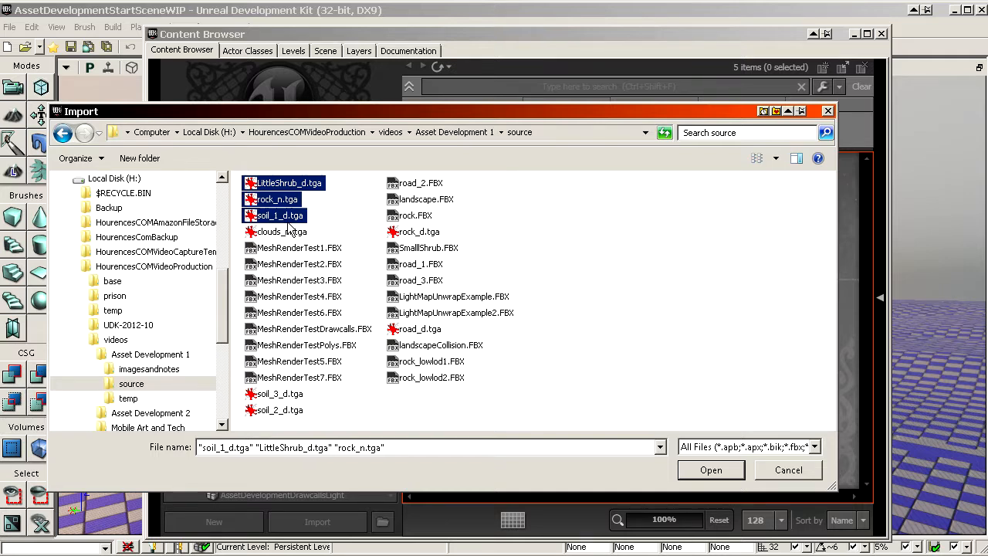
left_click(292, 231, "ctrl")
left_click(290, 396, "ctrl")
left_click(292, 411, "ctrl")
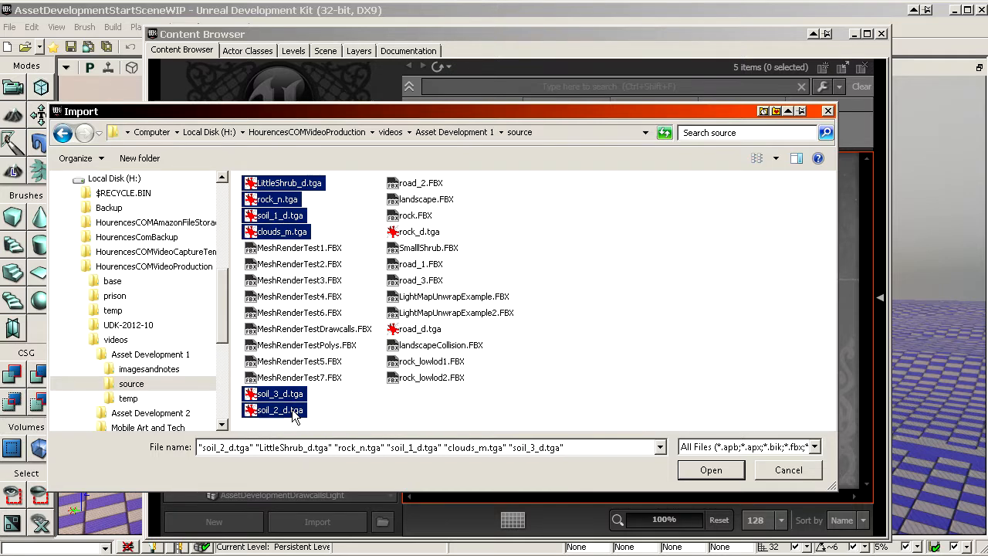
left_click(420, 330, "ctrl")
left_click(419, 232, "ctrl")
left_click(711, 470)
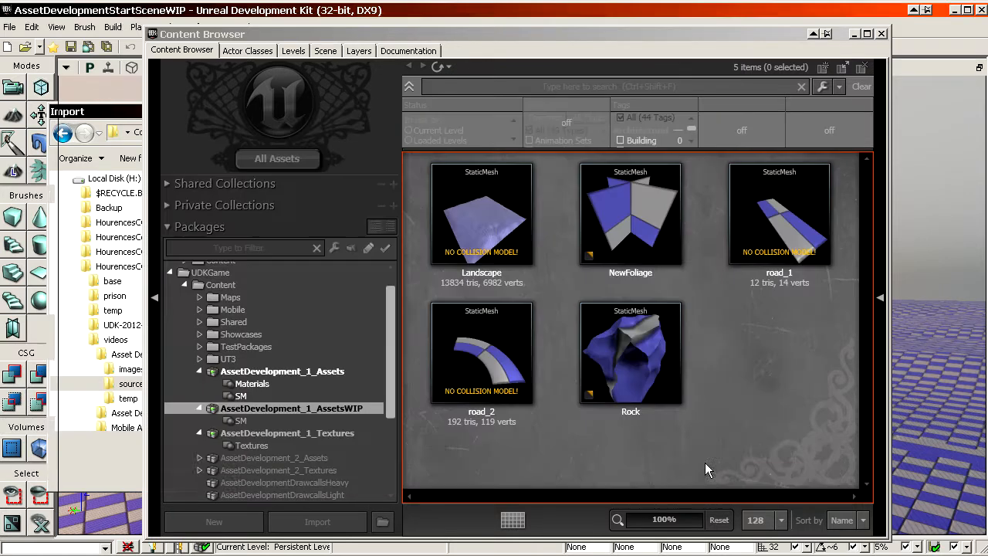
Step: Import all the chosen textures into the package AssetDevelopment_1_TexturesWIP with the grouping Textures
left_click(476, 151)
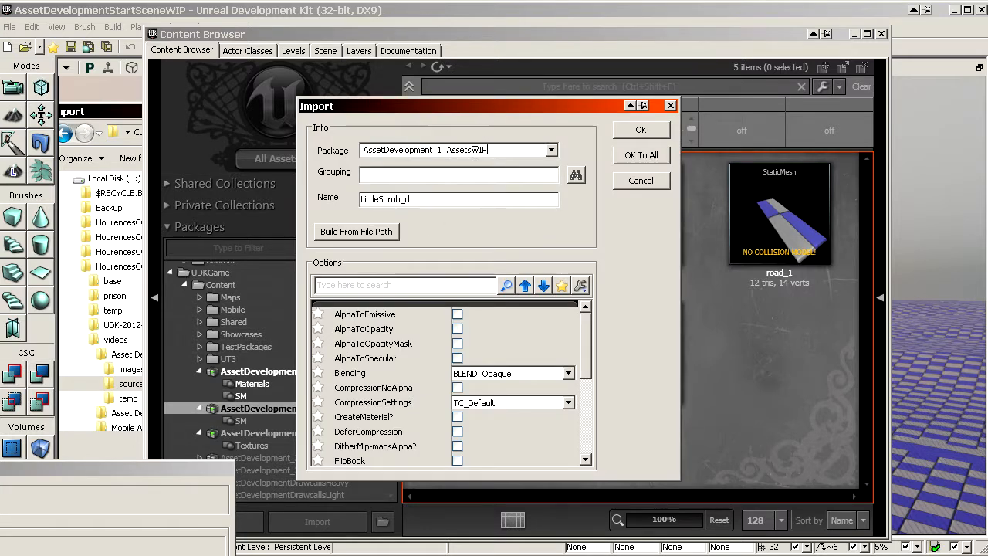
left_click_drag(446, 150, 468, 150)
type("Textures")
key("Delete")
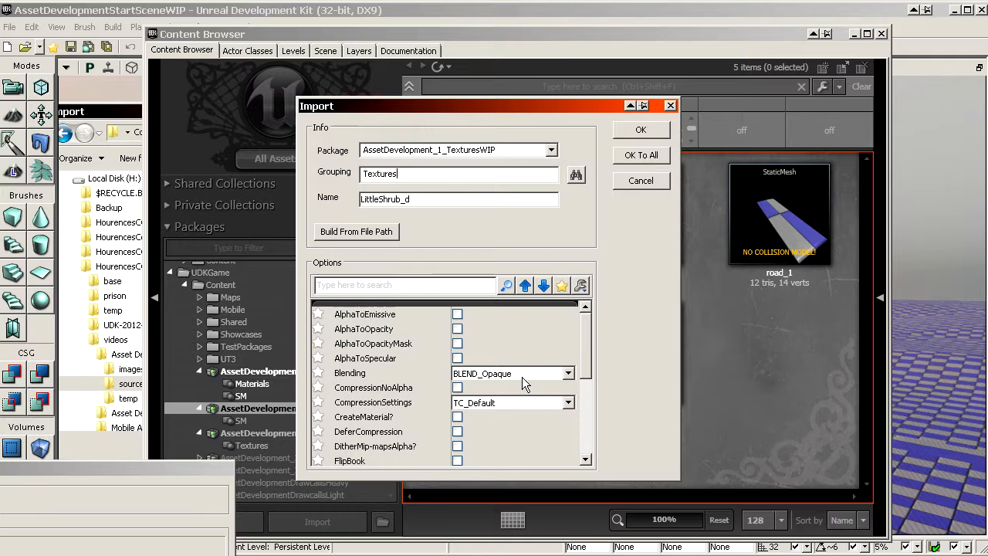
left_click(642, 156)
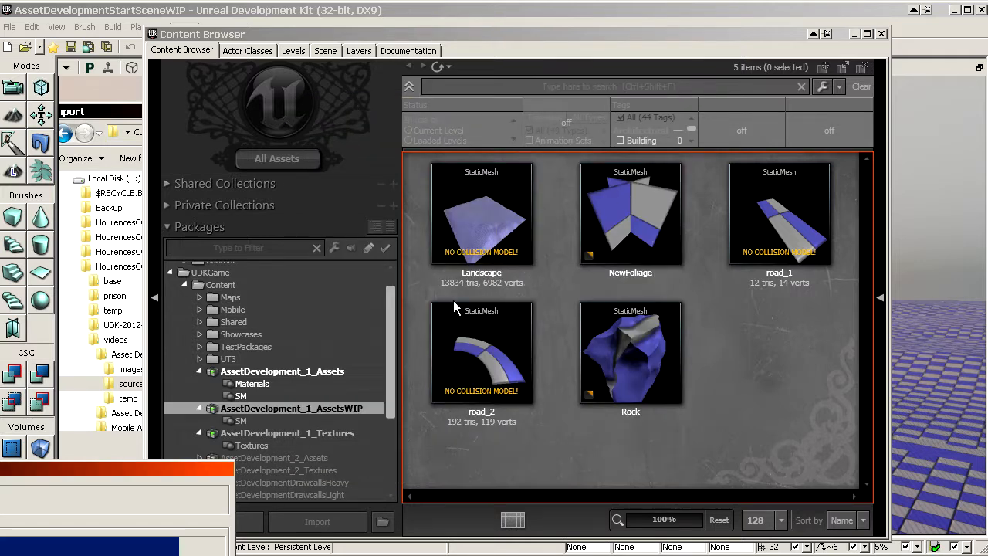
Step: Save the new textures package as AssetDevelopment_1_TexturesWIP.upk in the UDKGame Content folder
scroll(718, 332, "down", 2)
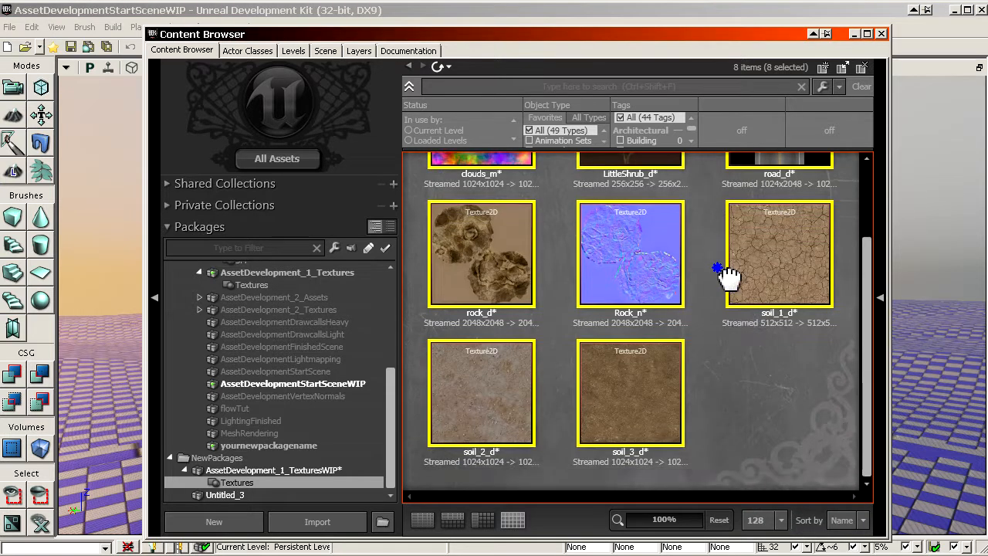
right_click(304, 481)
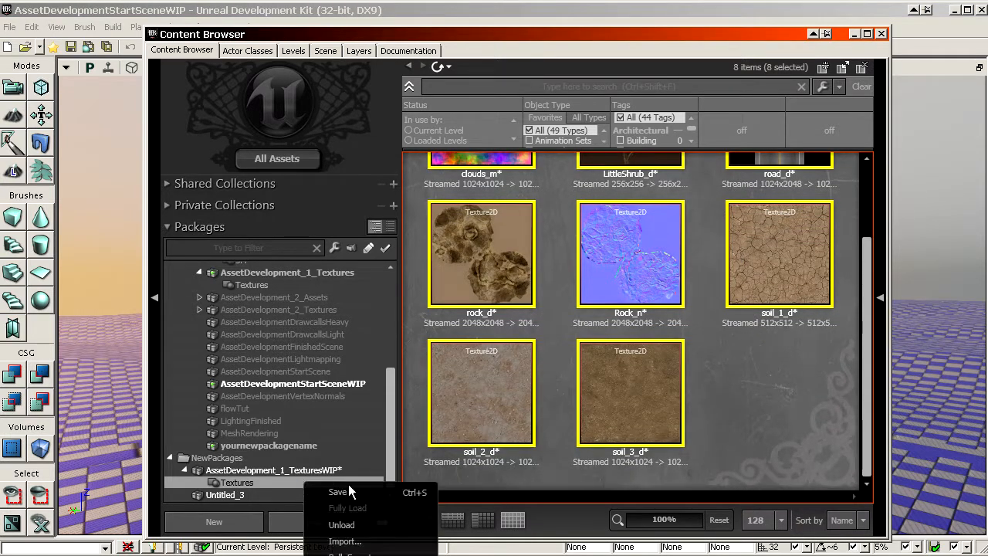
left_click(350, 492)
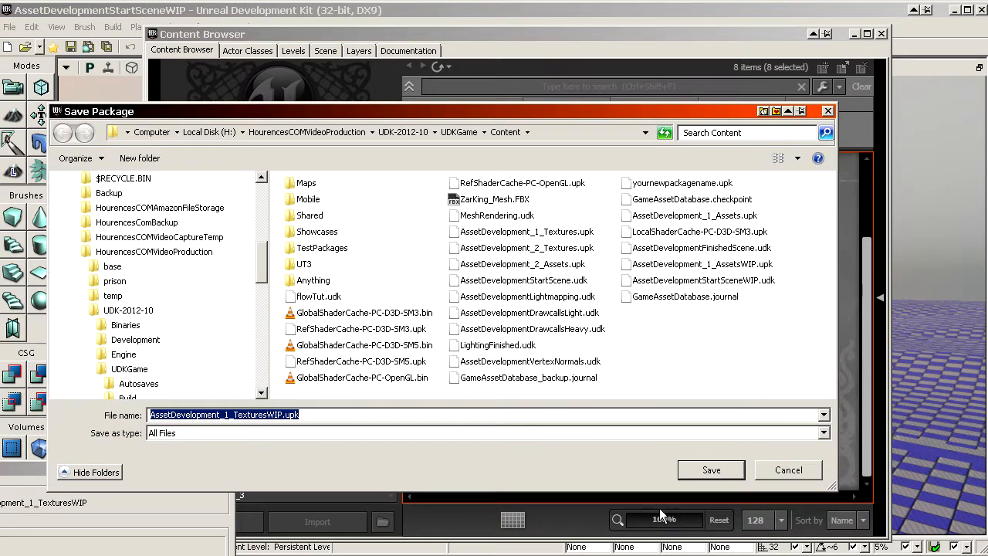
left_click(698, 470)
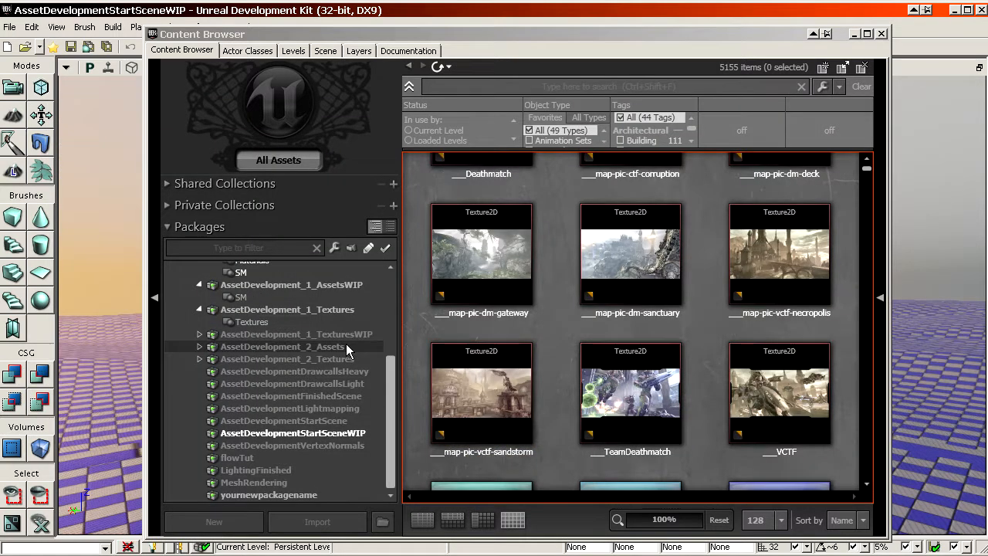
Step: Fully load the AssetDevelopment_1_TexturesWIP package and expand it in the package tree
left_click(348, 338)
right_click(347, 337)
left_click(390, 364)
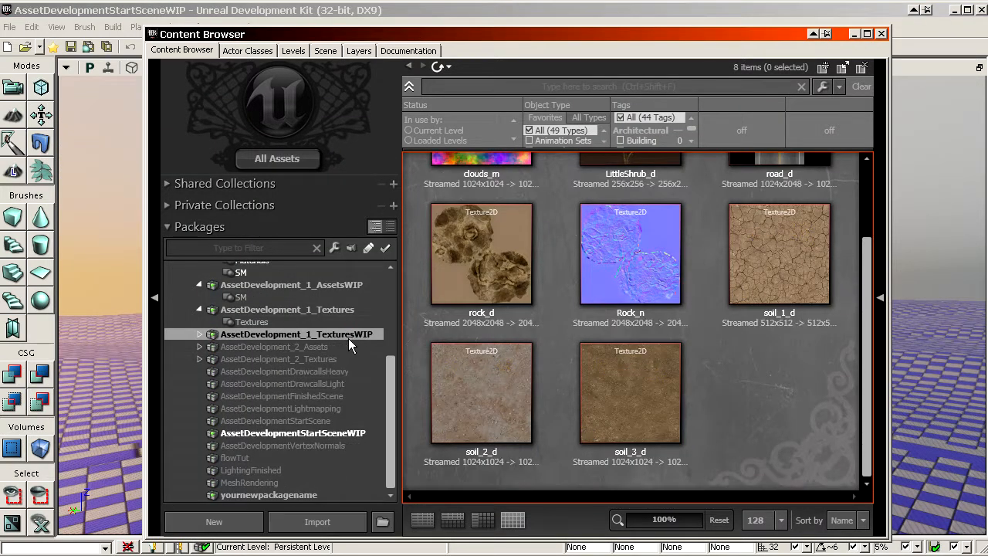
left_click(200, 335)
scroll(643, 340, "up", 2)
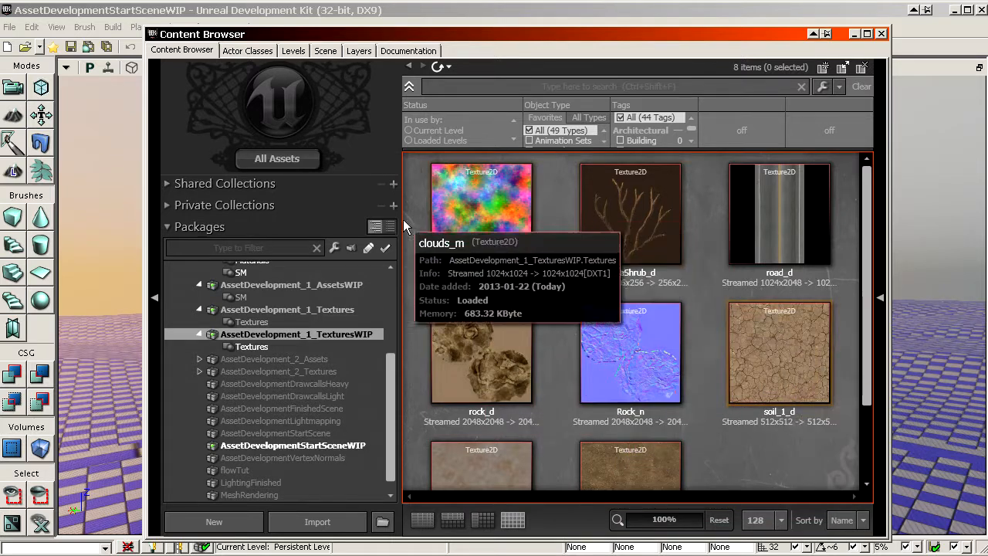
Step: Examine the properties of the soil_1_d texture and close them
double_click(787, 343)
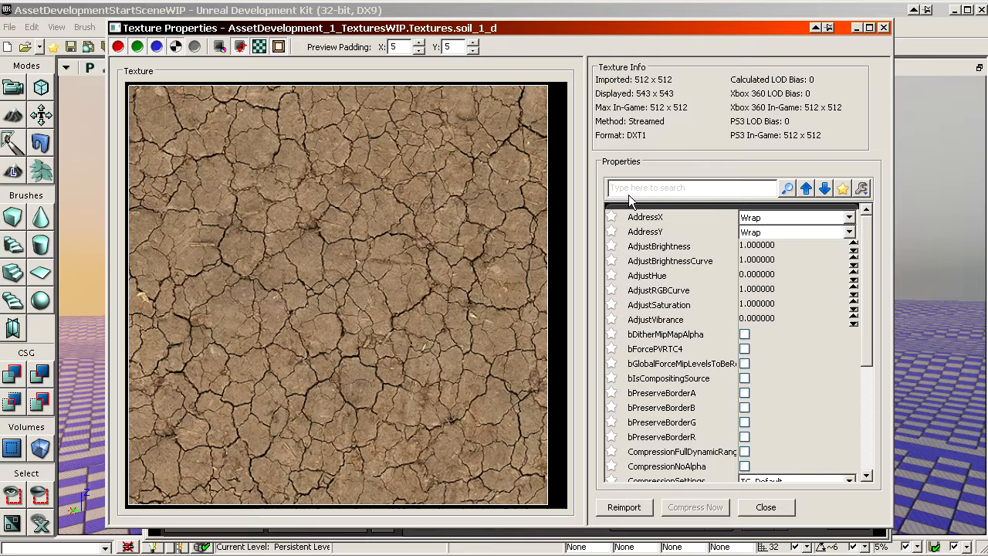
scroll(718, 340, "down", 4)
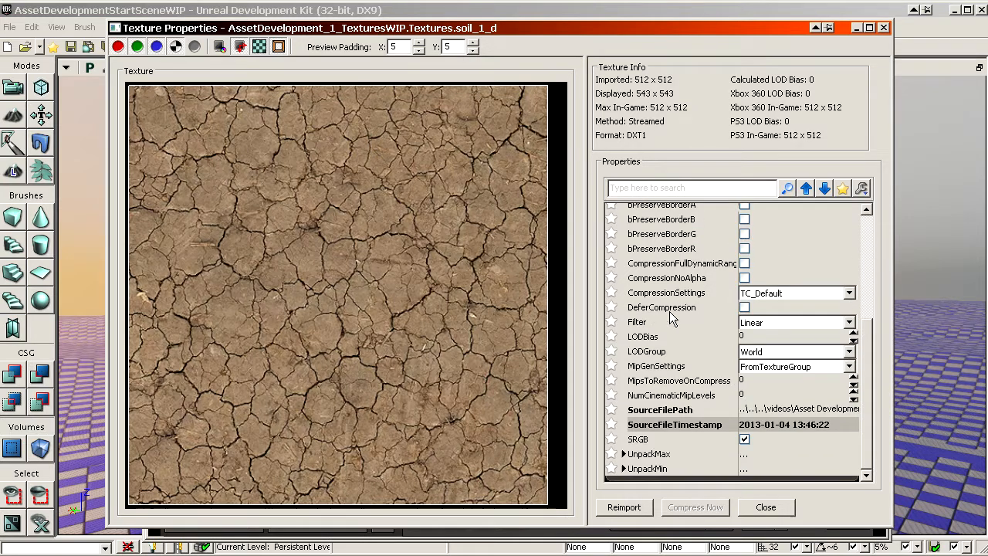
scroll(672, 325, "up", 4)
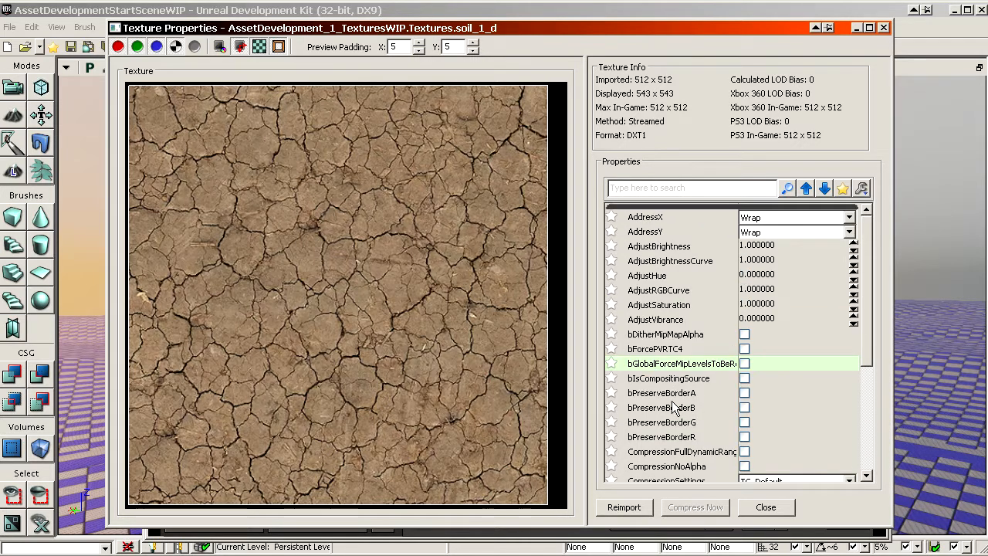
left_click(772, 509)
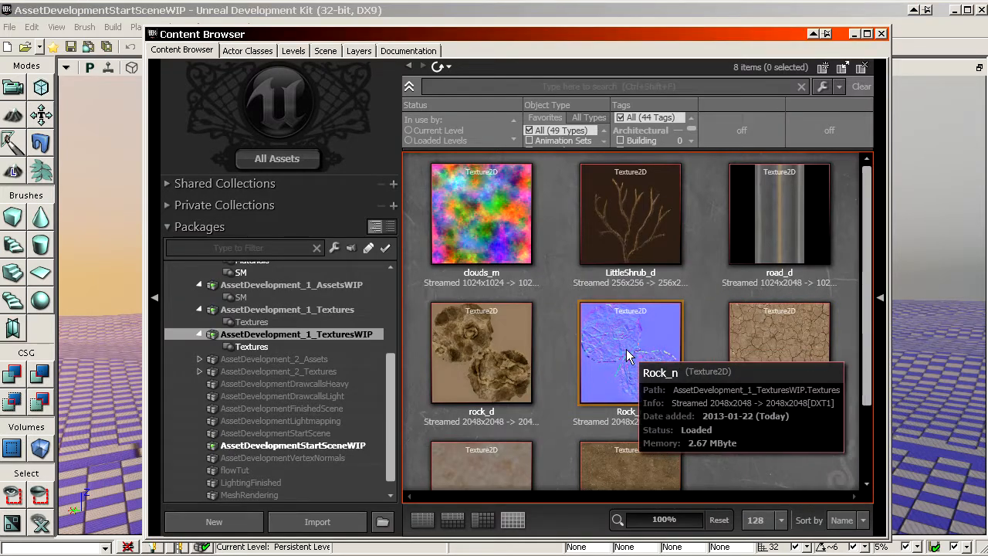
Step: Set the CompressionSettings of the Rock_n texture to TC_Normalmap
double_click(628, 355)
scroll(697, 403, "down", 5)
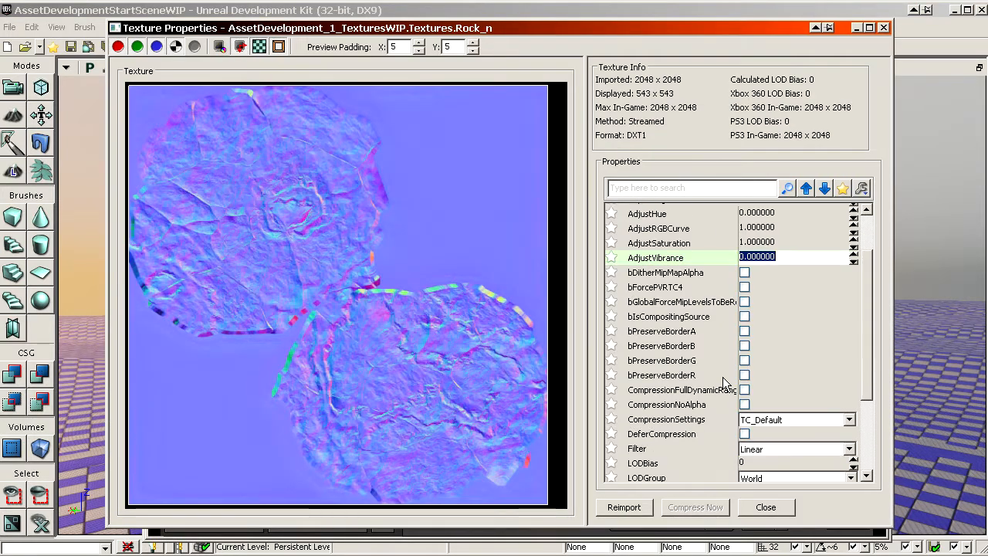
left_click(679, 358)
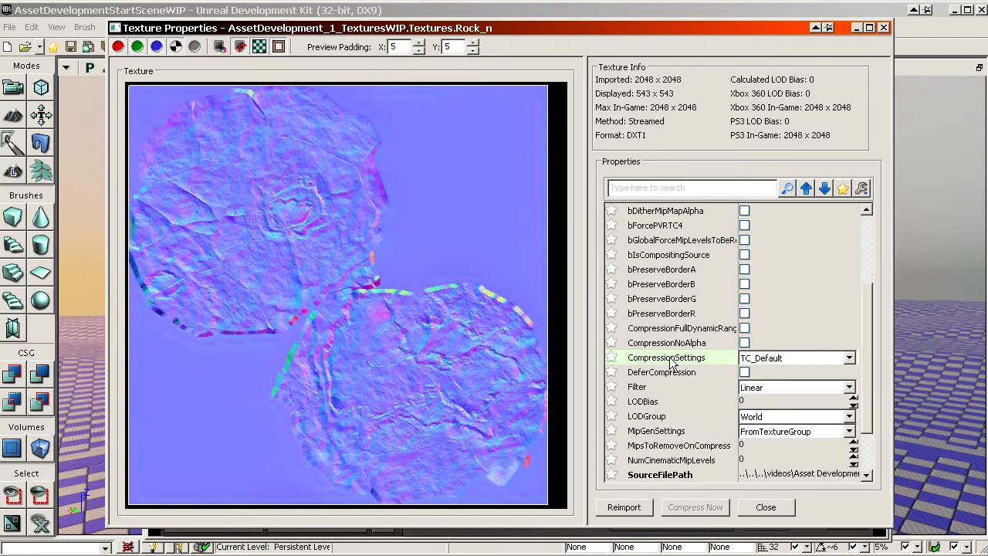
left_click(777, 359)
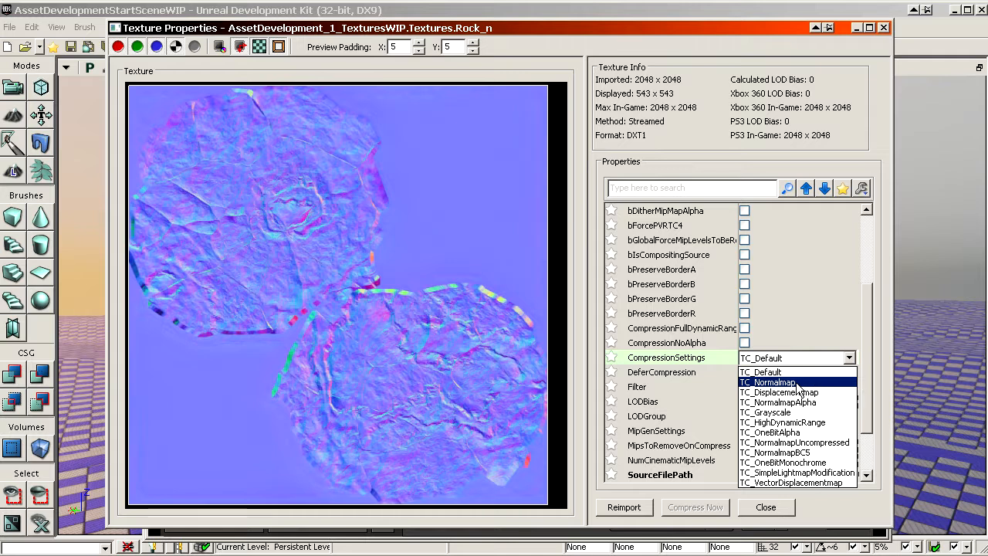
left_click(796, 382)
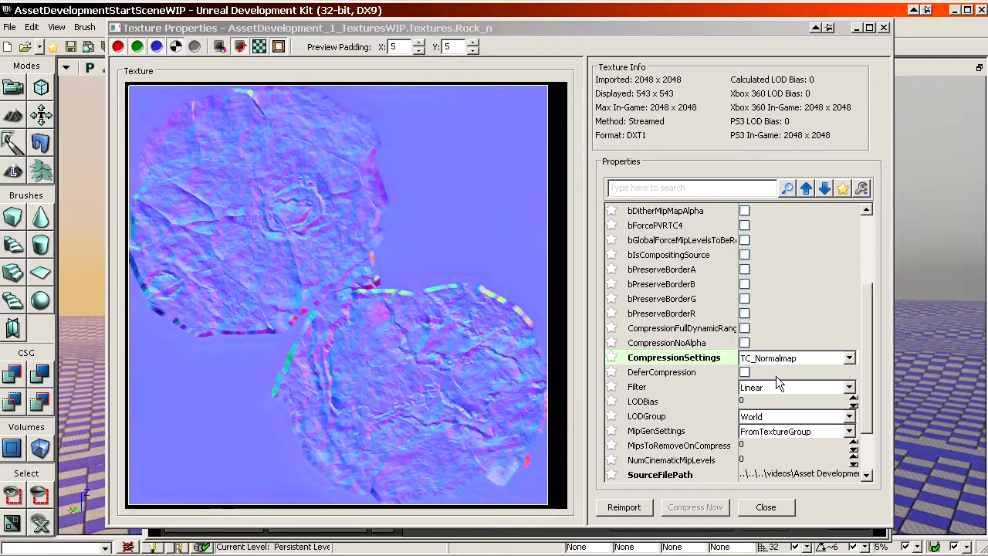
Step: Close the Rock_n texture's properties and save the AssetDevelopment_1_TexturesWIP package
left_click(684, 285)
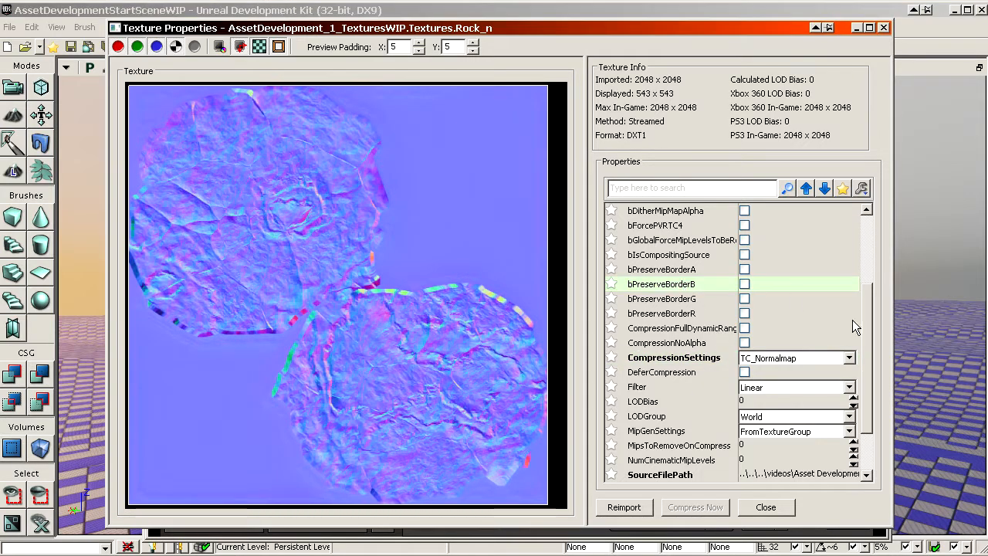
scroll(669, 288, "up", 4)
scroll(713, 348, "down", 3)
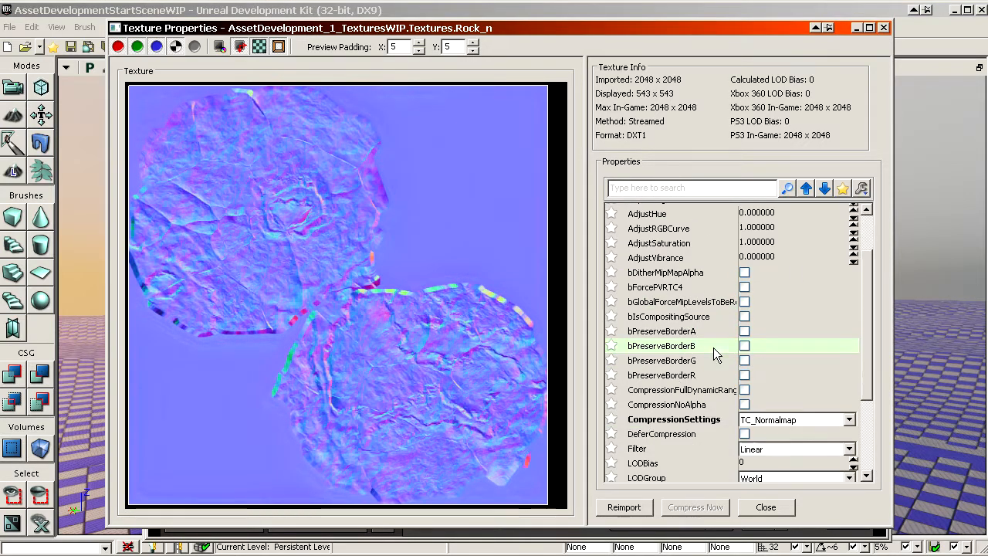
scroll(719, 371, "down", 2)
scroll(772, 405, "up", 3)
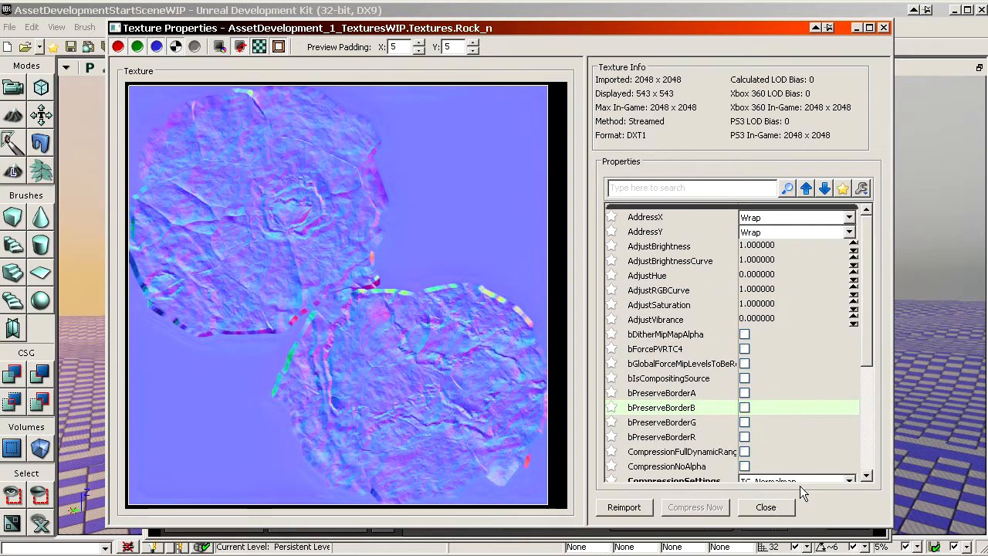
left_click(776, 508)
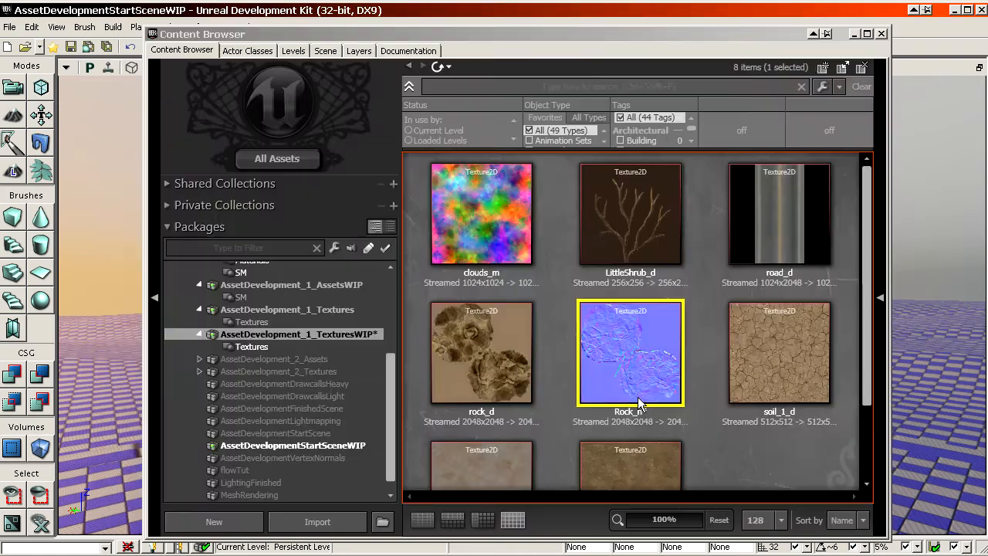
right_click(346, 332)
left_click(381, 346)
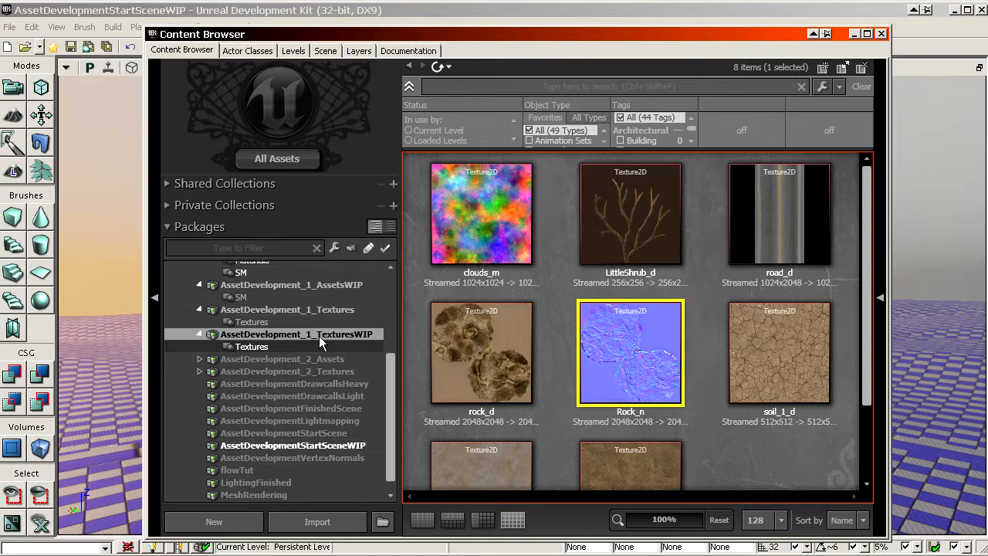
Step: Fully load the AssetDevelopment_1_AssetsWIP package containing the static meshes
scroll(319, 336, "up", 4)
scroll(358, 435, "down", 1)
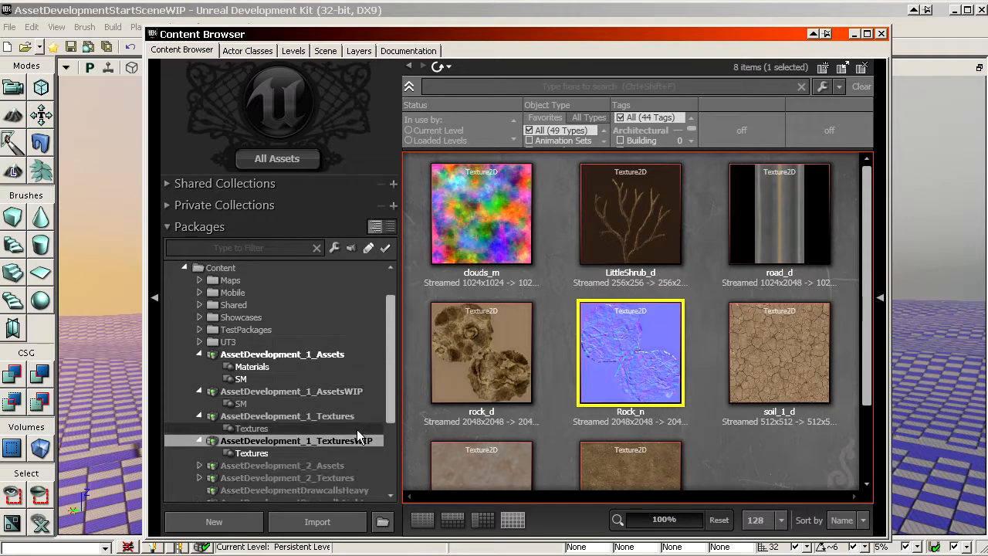
left_click(315, 417)
left_click(311, 387)
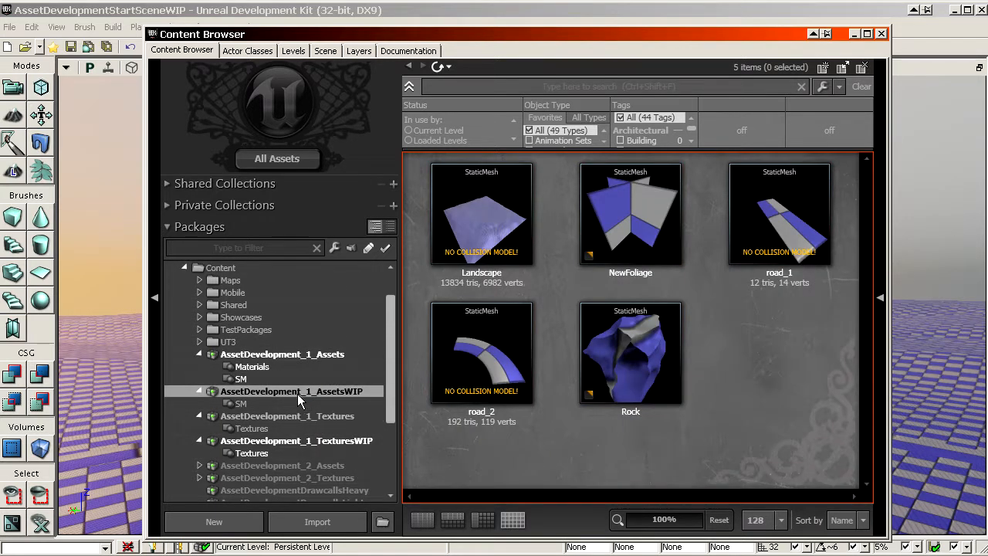
right_click(297, 394)
left_click(350, 421)
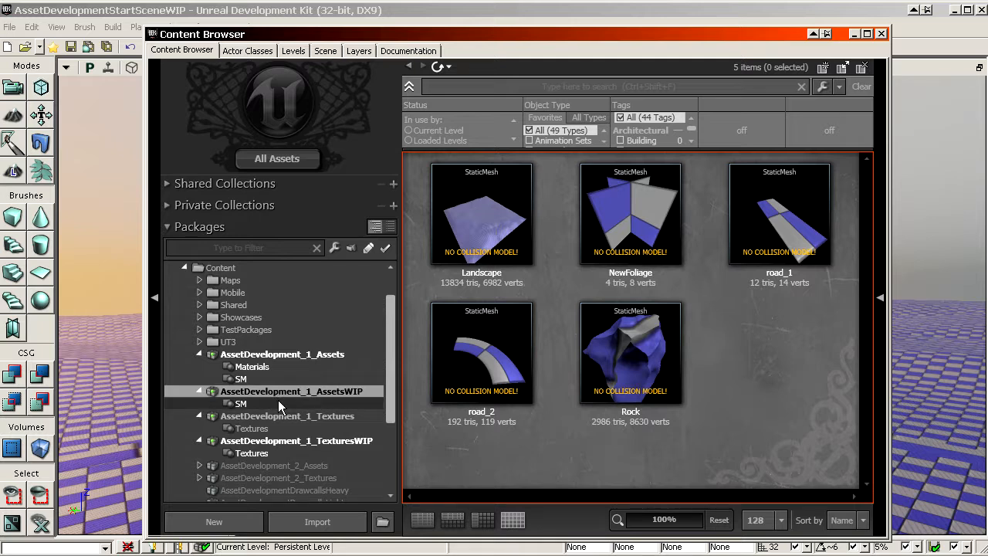
right_click(734, 336)
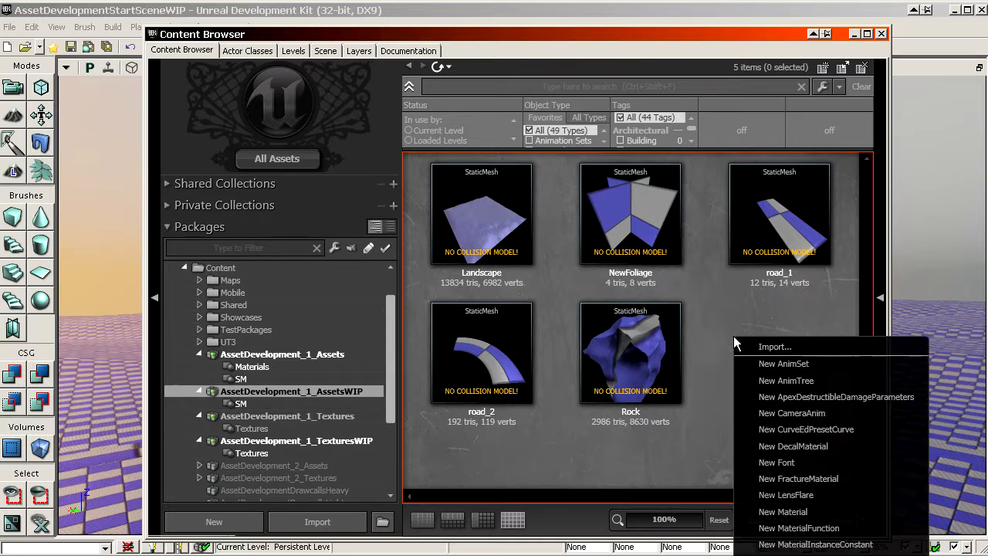
left_click(693, 174)
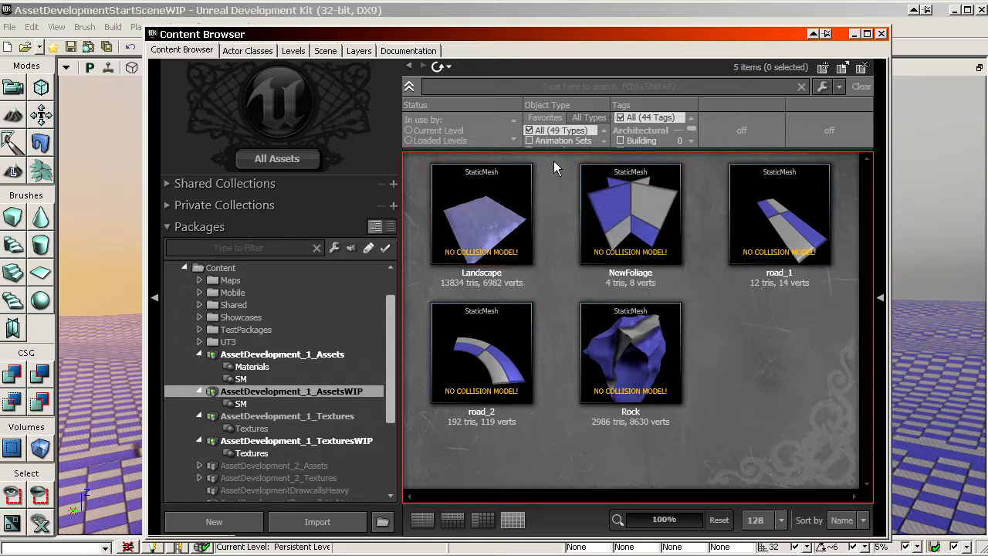
right_click(554, 164)
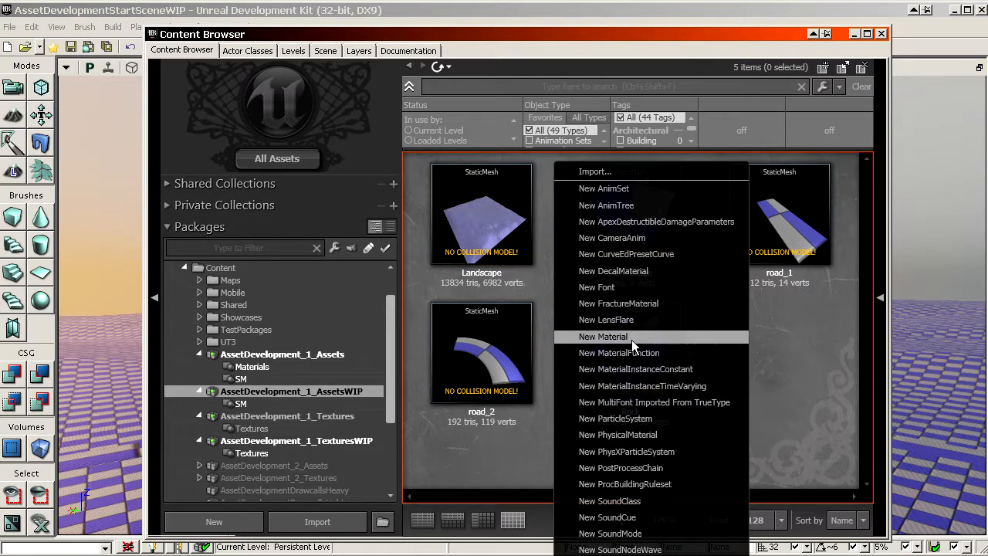
left_click(522, 454)
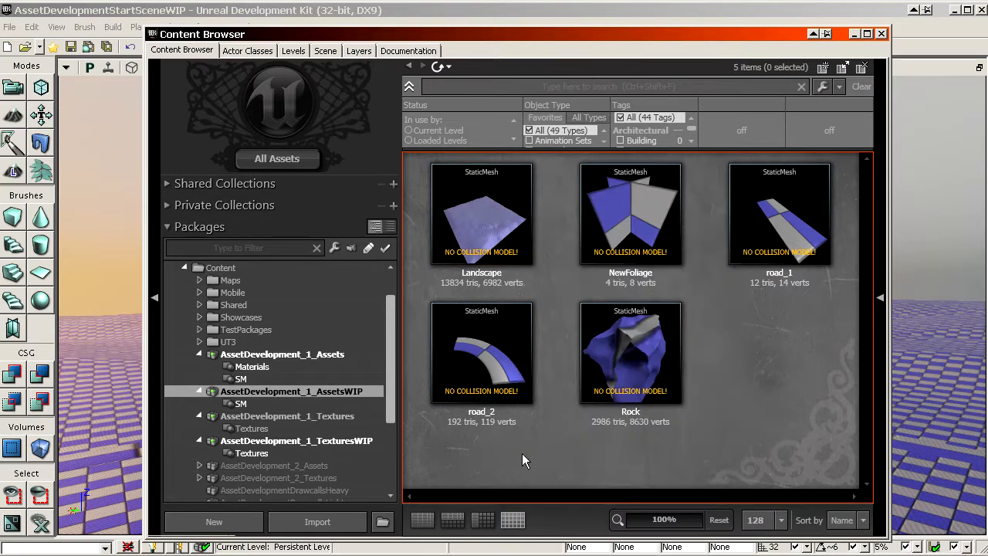
left_click(236, 523)
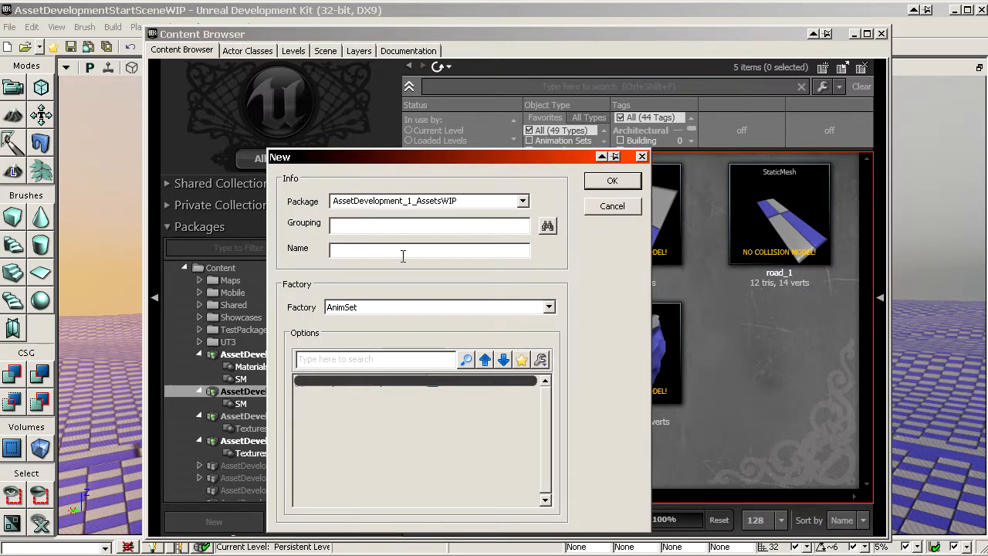
left_click(409, 307)
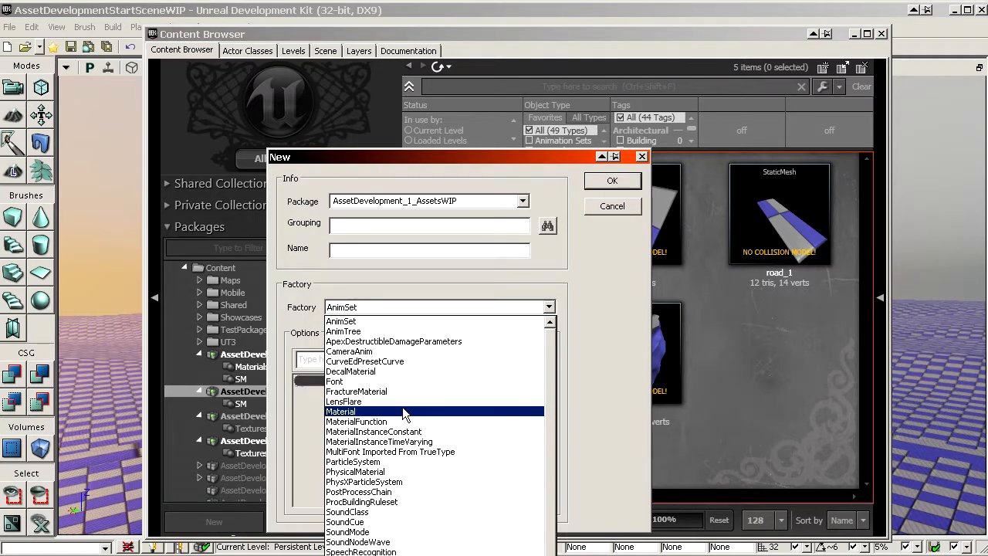
left_click(596, 326)
left_click(601, 209)
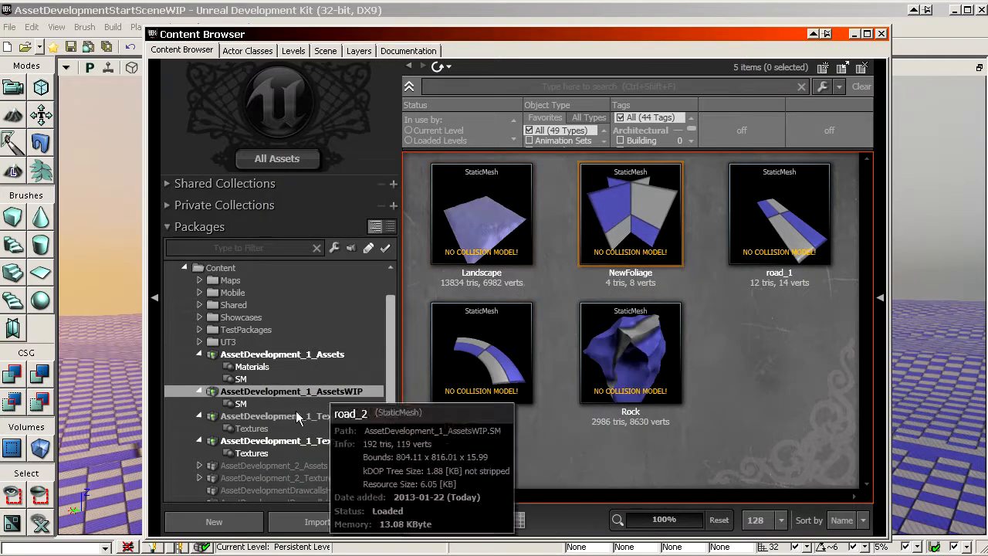
left_click(267, 452)
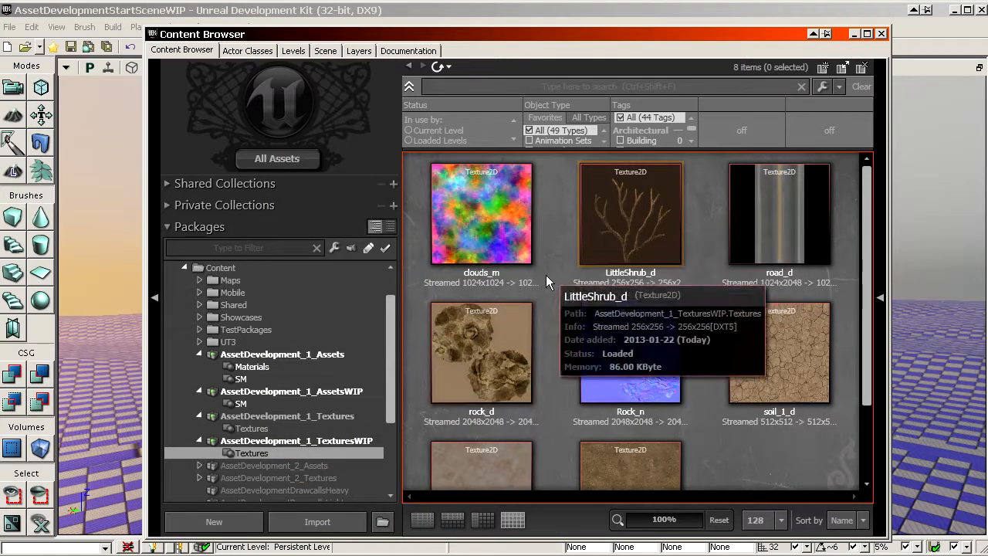
scroll(569, 289, "down", 3)
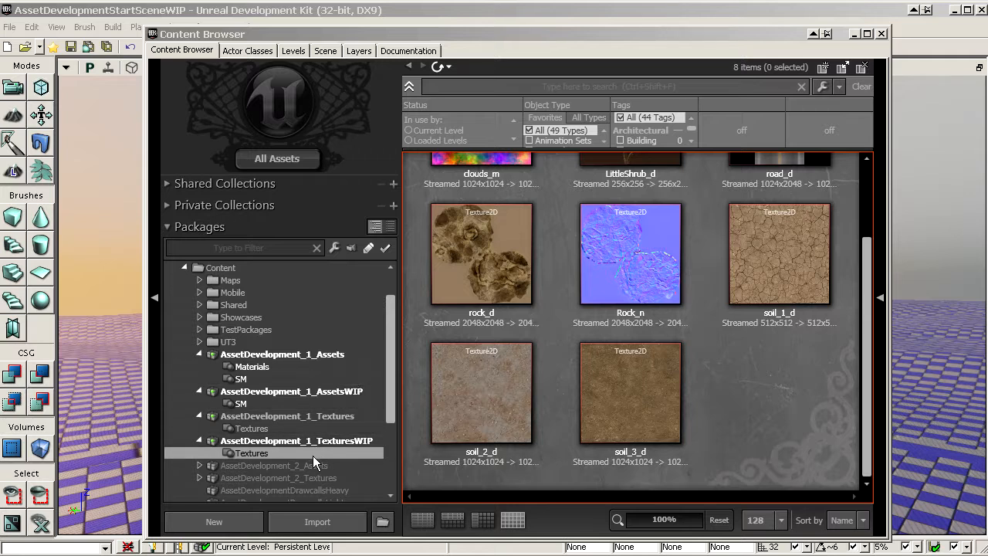
Step: Create a material named UDKMaterialExample_mat in a Materials group of the AssetDevelopment_1_AssetsWIP package and save the package
left_click(276, 405)
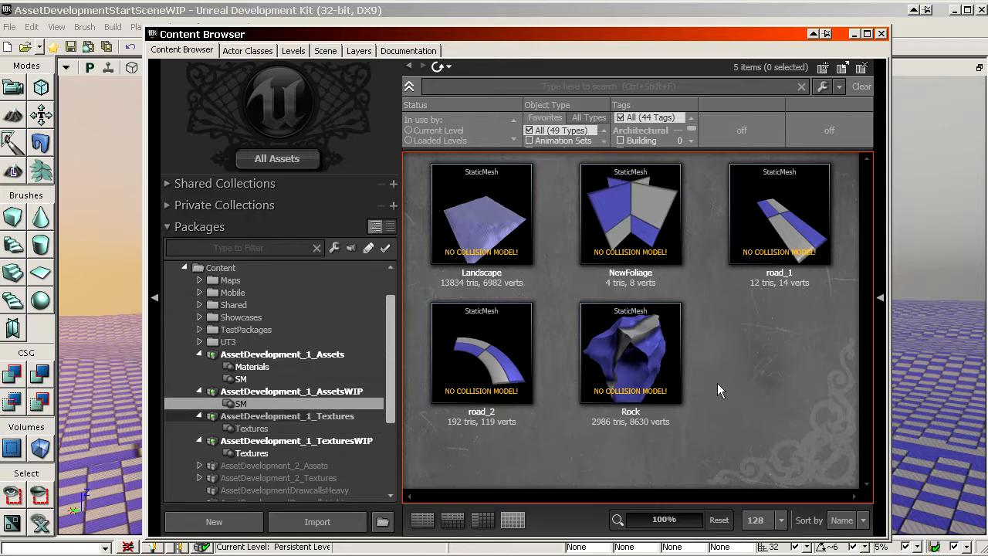
right_click(688, 198)
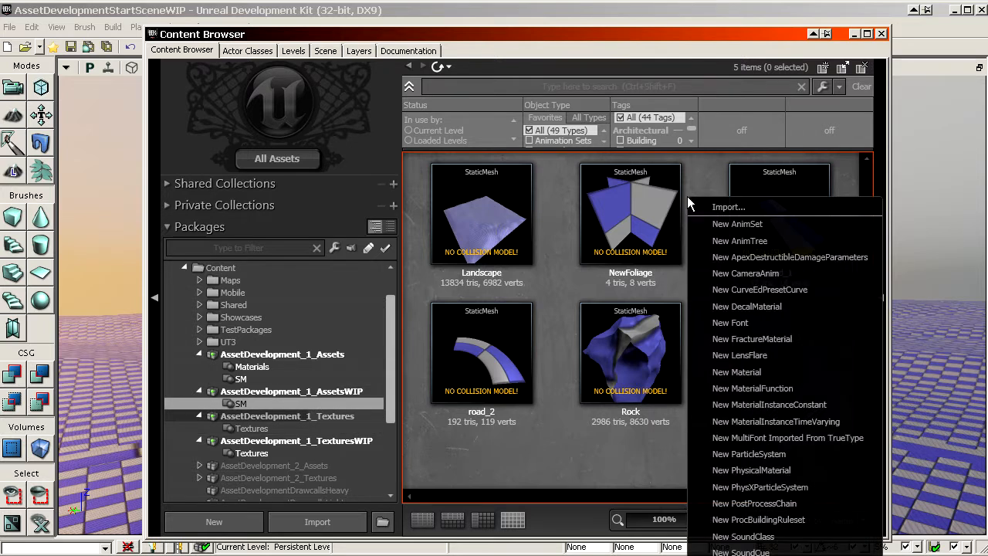
left_click(746, 370)
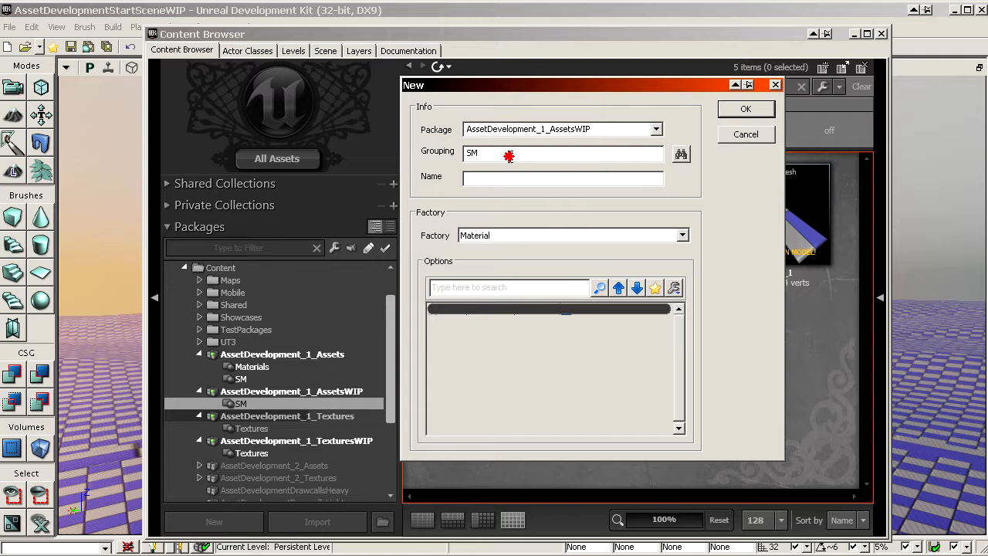
double_click(509, 156)
type("Ma")
type("terials")
type("UDKMate")
type("rialE")
key("Return")
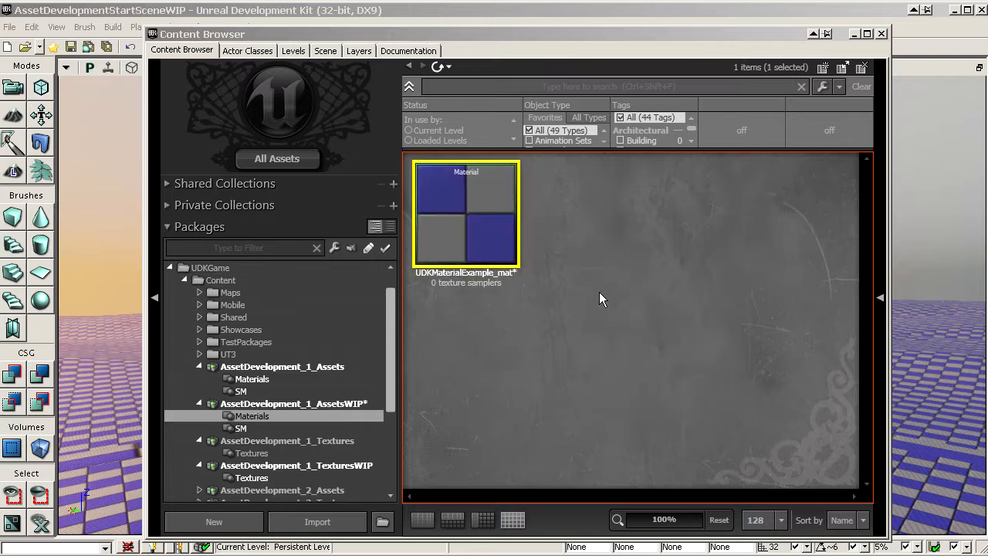
right_click(271, 416)
left_click(316, 419)
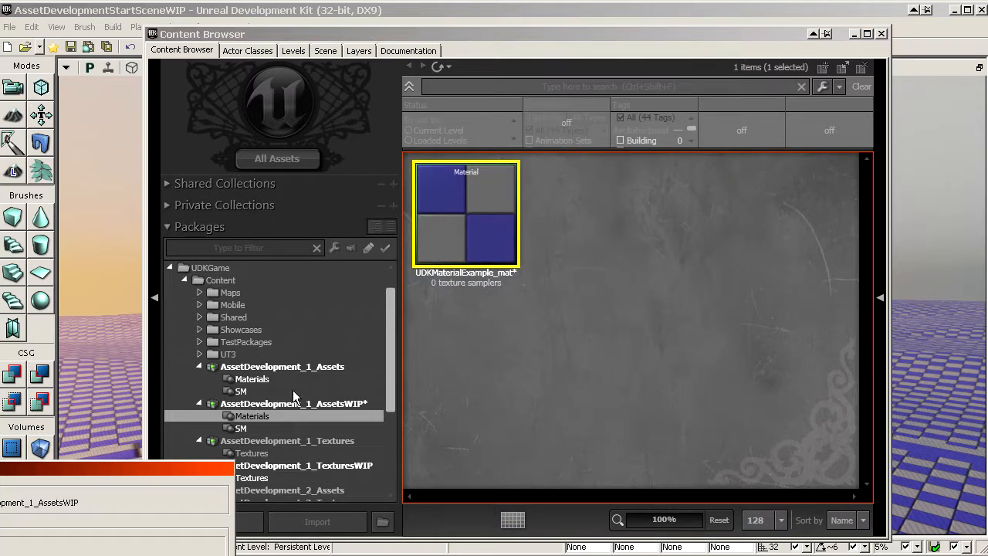
Step: Open UDKMaterialExample_mat in the Material Editor and move the editor window clear of the Content Browser
double_click(487, 220)
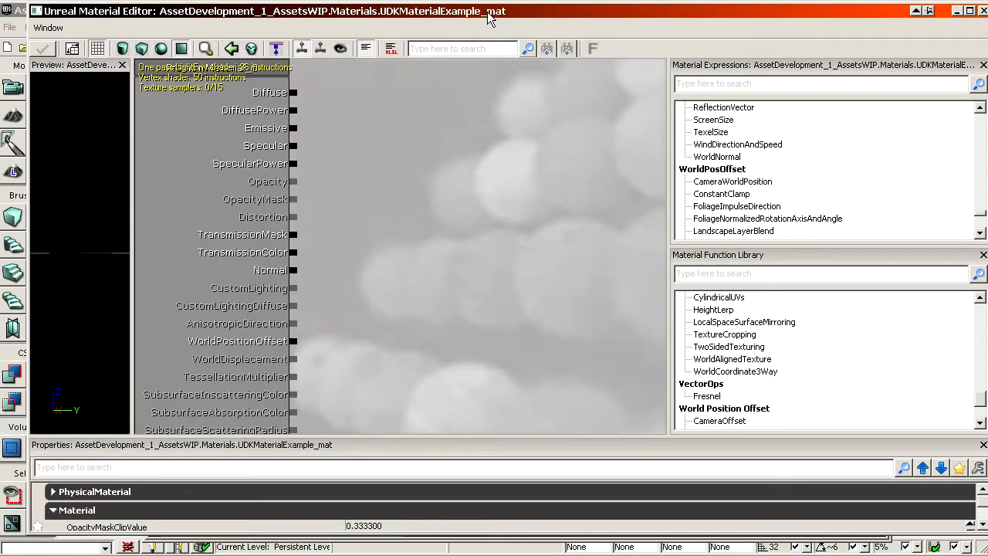
left_click_drag(875, 5, 840, 13)
left_click(949, 22)
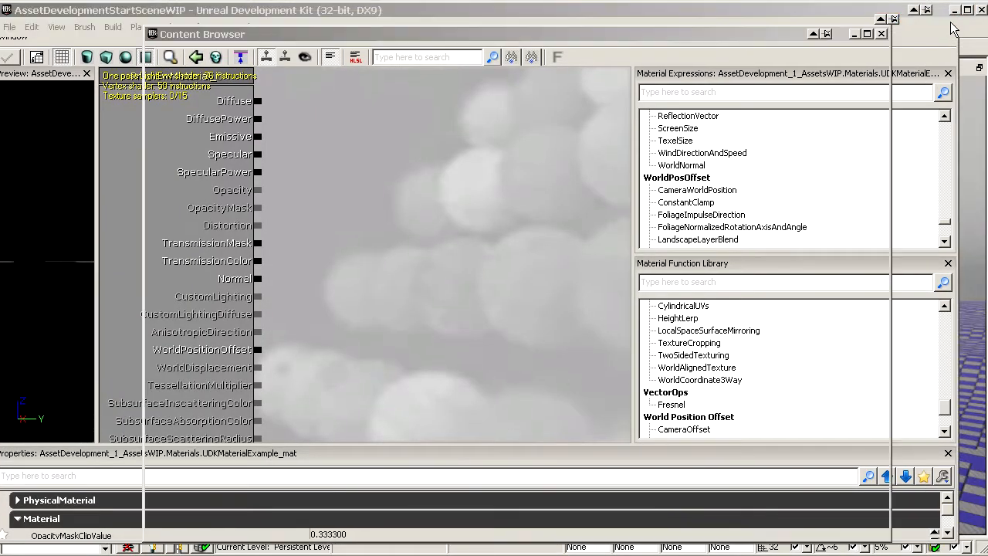
double_click(468, 215)
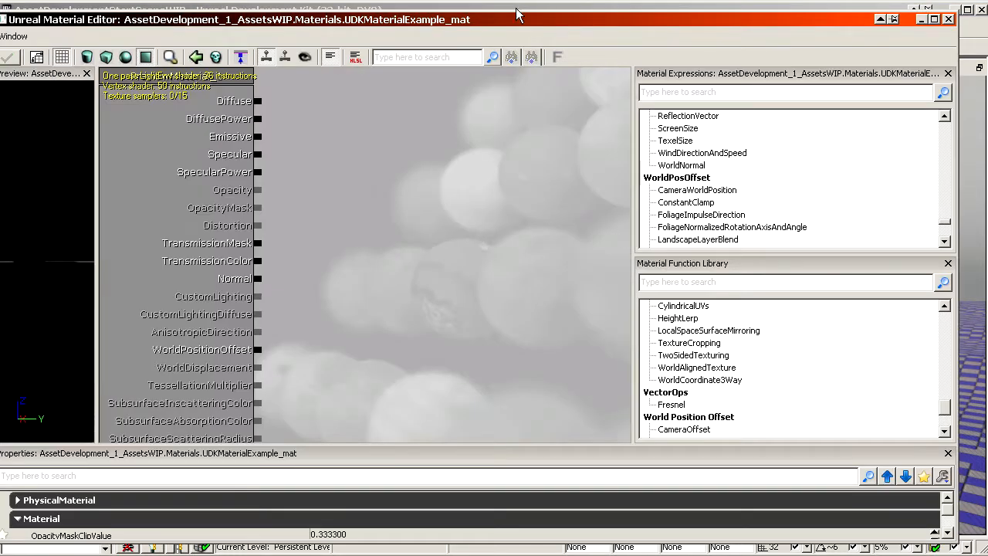
left_click_drag(516, 21, 2, 529)
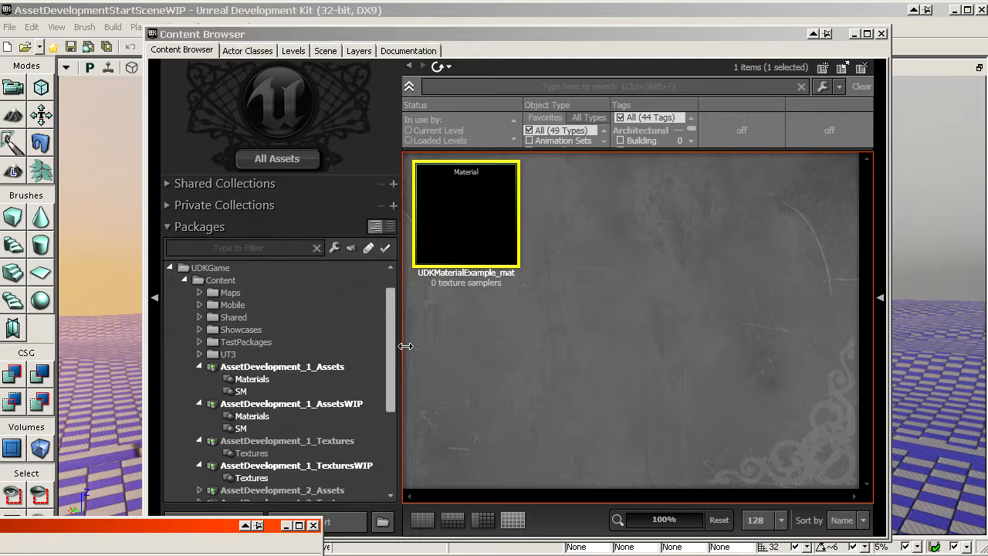
Step: Filter the assets of the UT3 folder by the name Recycle06b
left_click(247, 353)
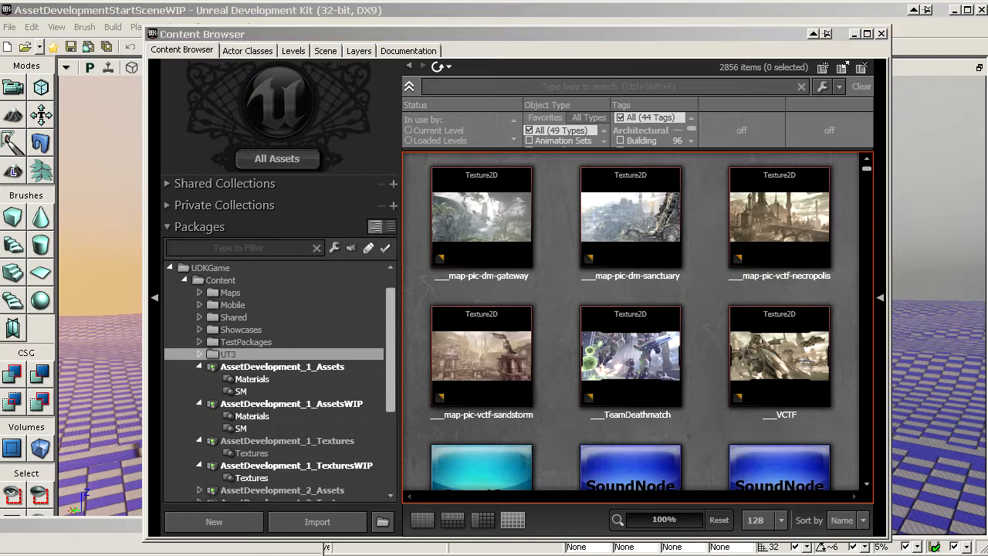
left_click(526, 88)
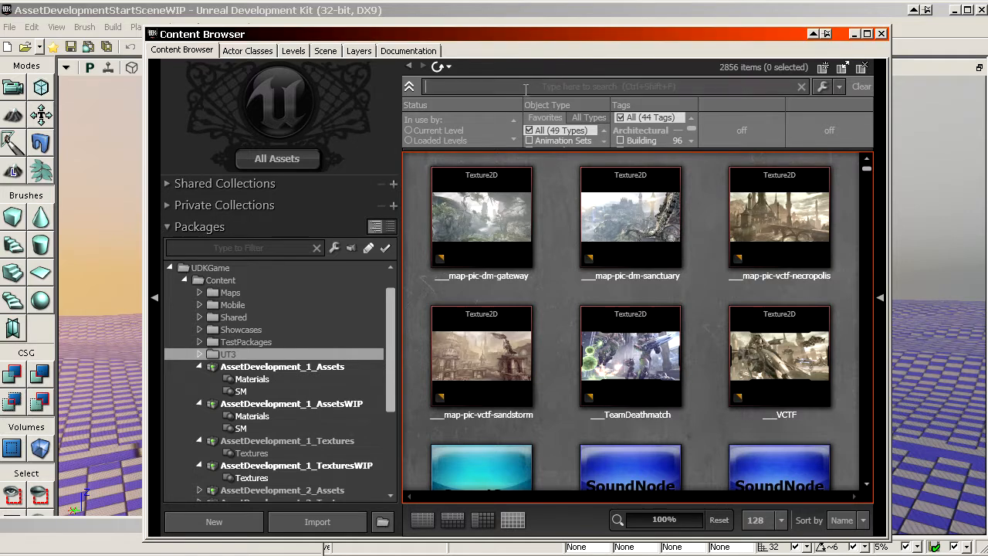
type("Recycle06b")
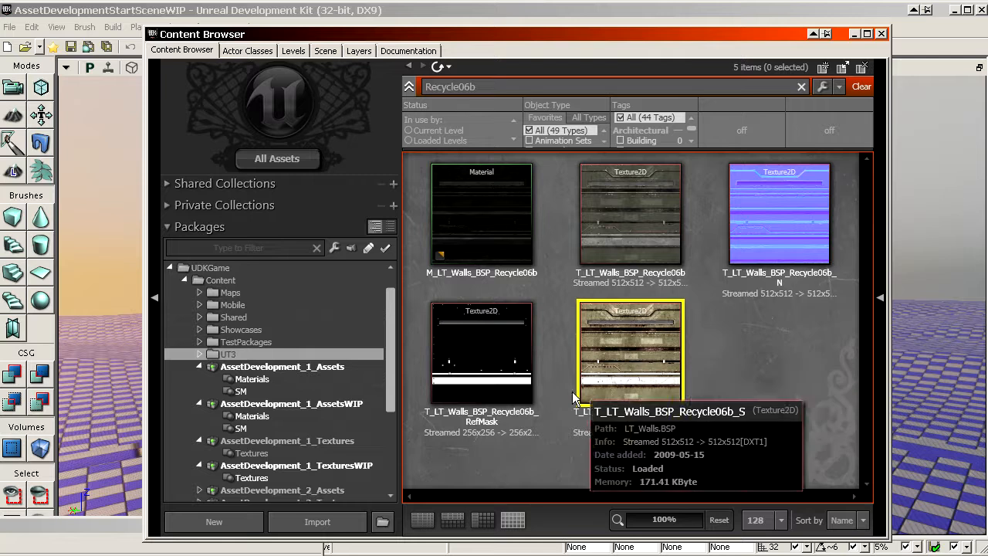
Step: Bring the Material Editor beside the Content Browser and add the T_LT_Walls_BSP_Recycle06b texture to the graph as a texture sample
left_click(657, 221)
left_click(75, 525)
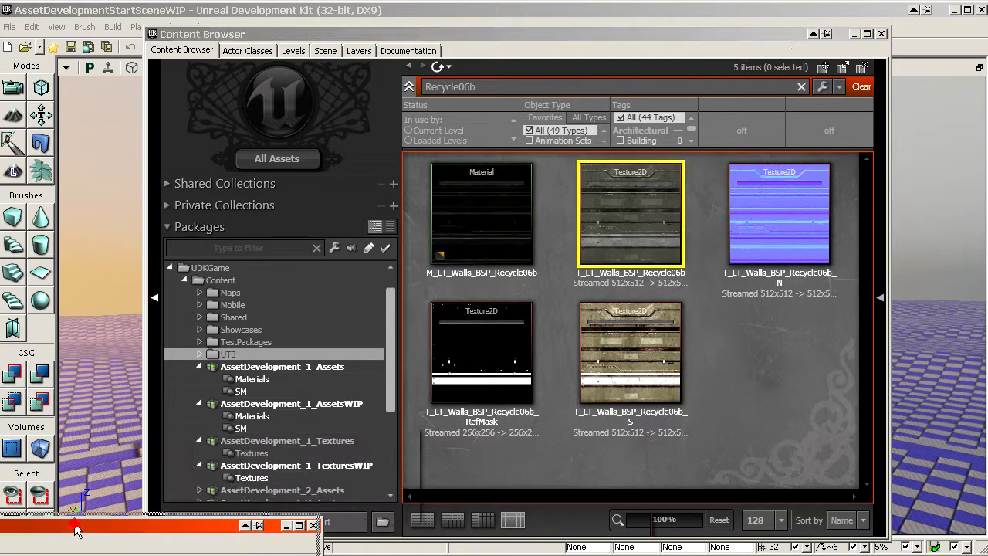
left_click_drag(75, 529, 307, 38)
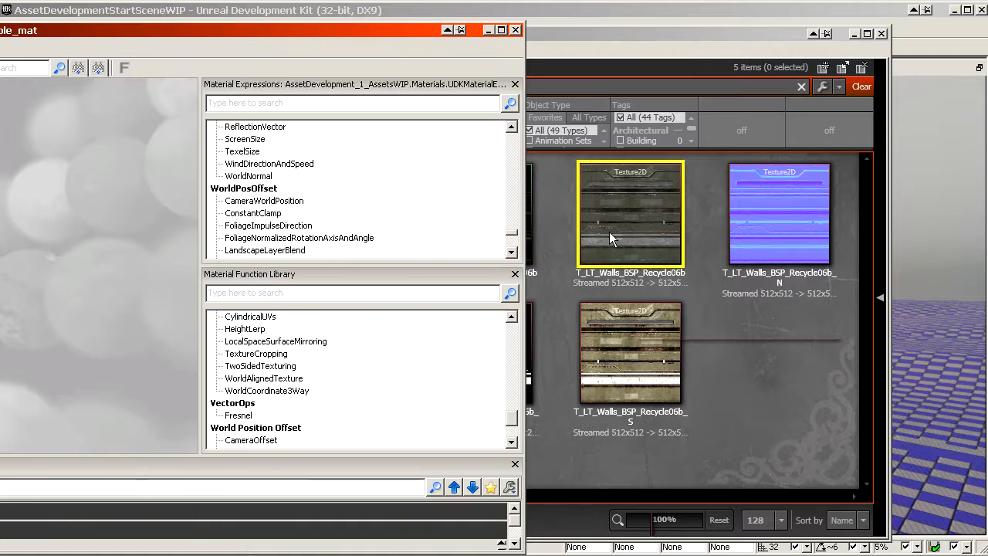
left_click_drag(610, 238, 75, 163)
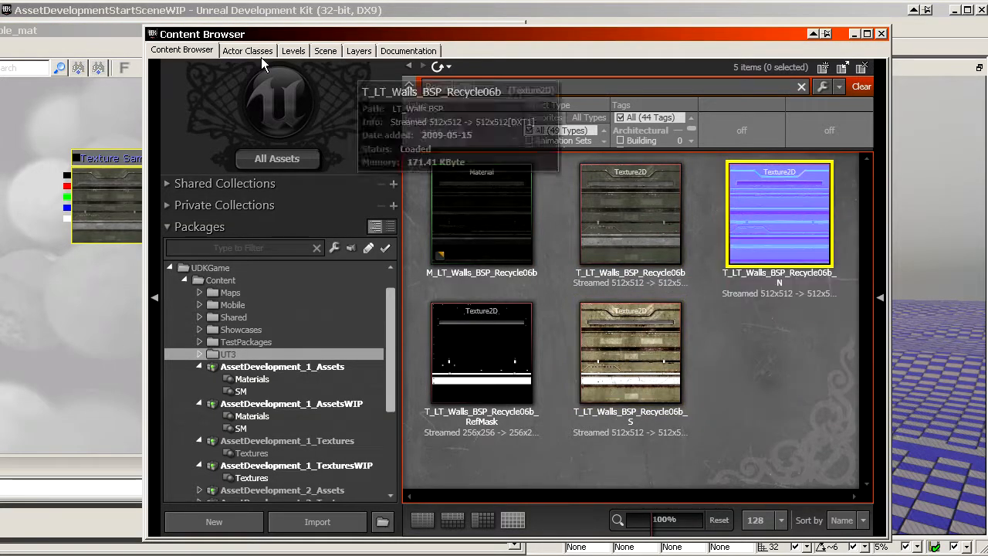
Step: Add a texture sample of the T_LT_Walls_BSP_Recycle06b_N normal map to the graph below the diffuse sample
left_click_drag(86, 36, 532, 18)
left_click_drag(461, 236, 399, 188)
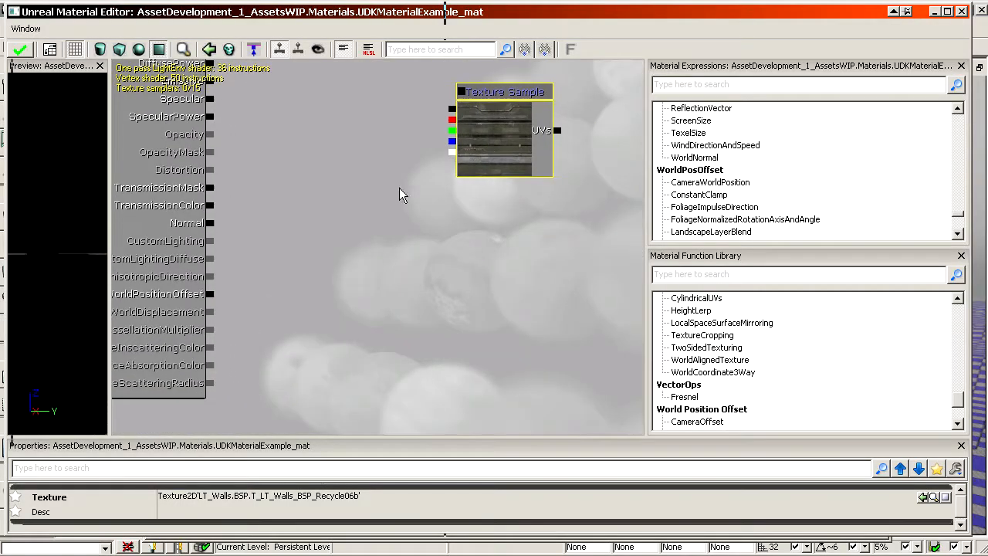
left_click(430, 272)
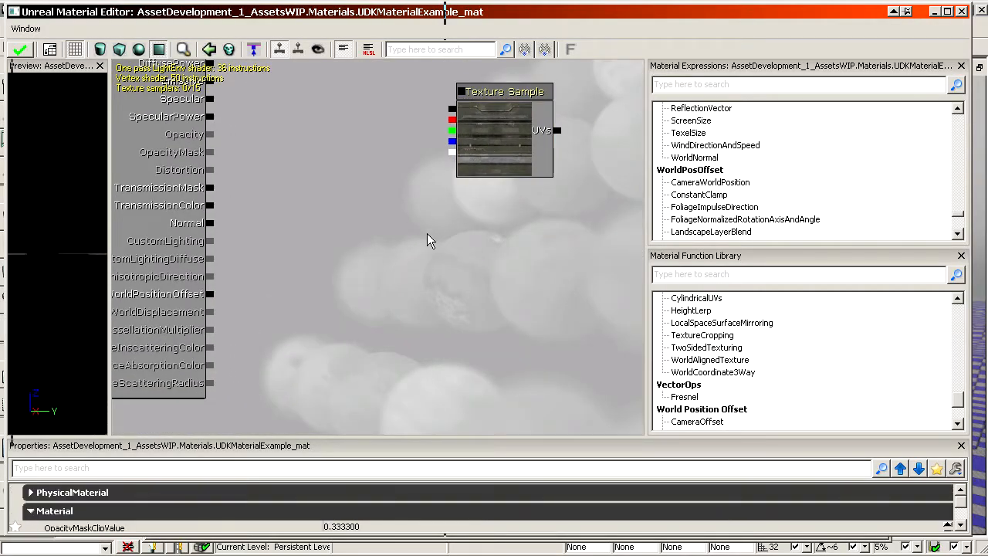
left_click(440, 234)
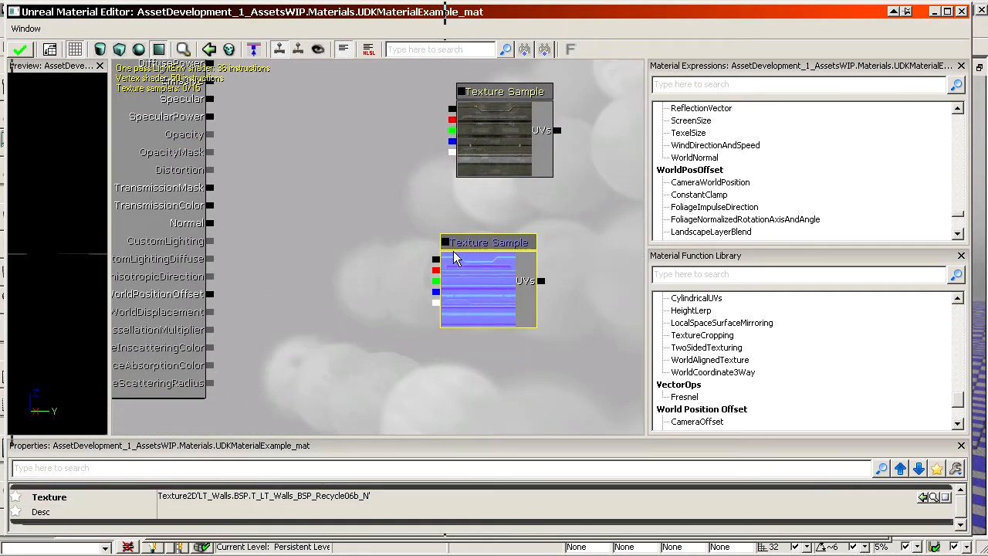
Step: Select the T_LT_Walls_BSP_Recycle06b_S texture and add it to the graph with a TextureSample expression found by searching for "texture"
left_click_drag(511, 12, 466, 13)
left_click(624, 342)
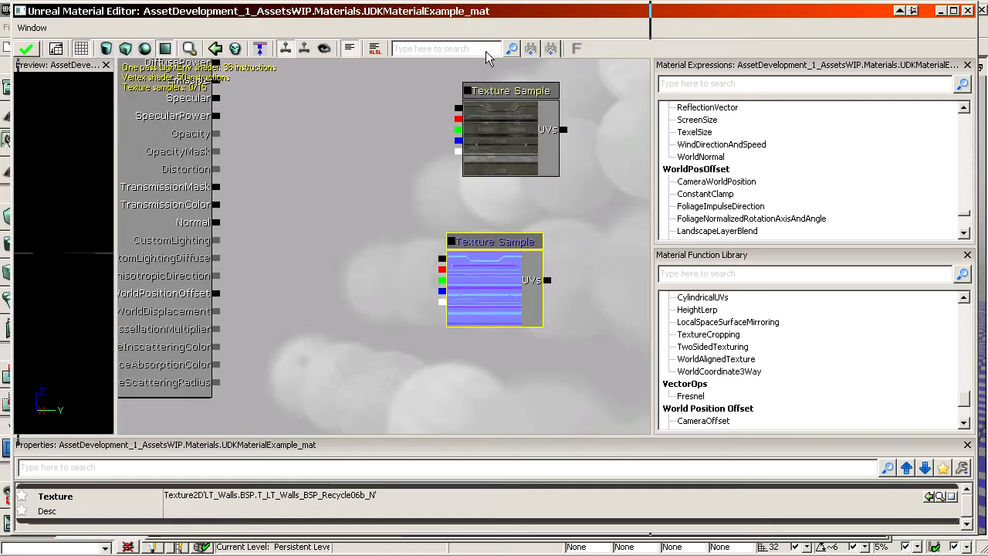
left_click(742, 85)
type("texture")
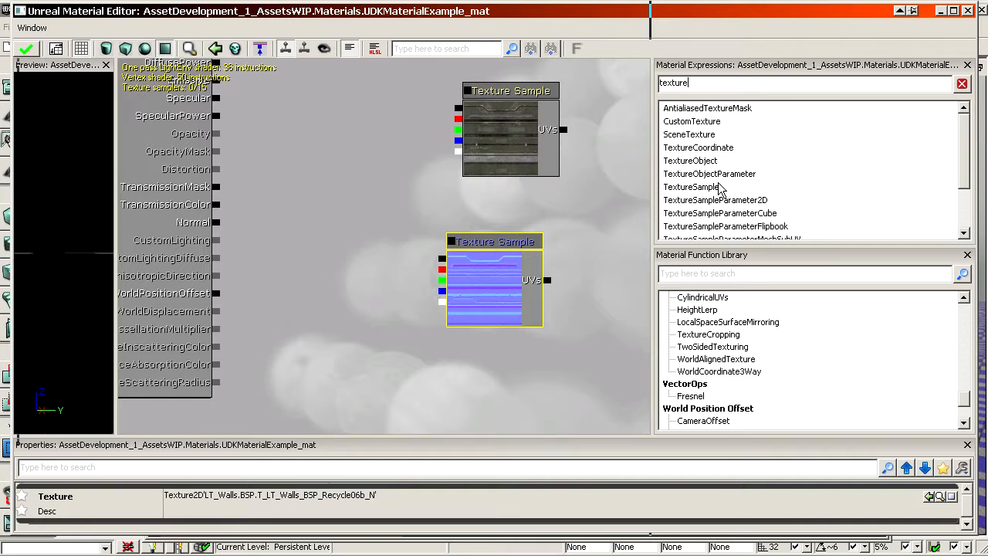
left_click_drag(718, 189, 379, 373)
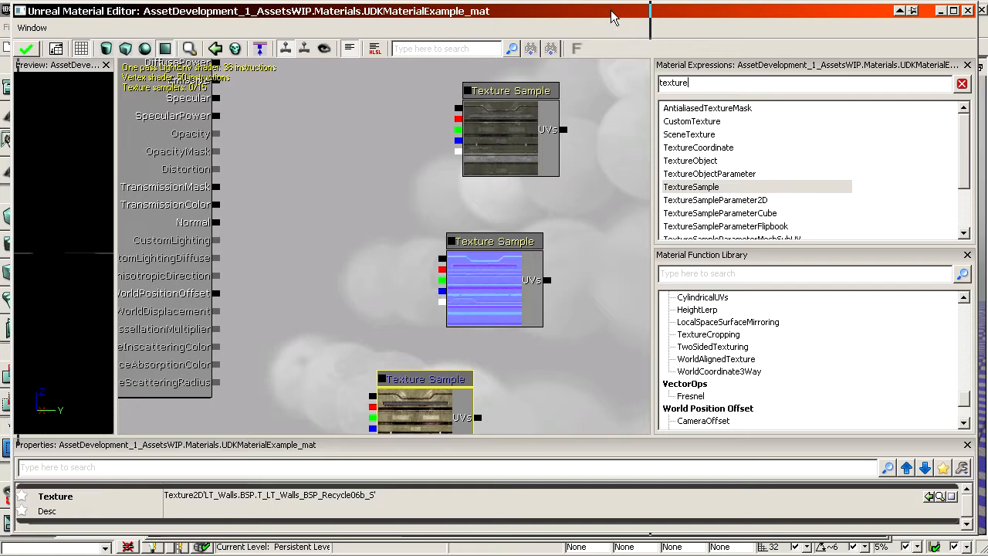
Step: Select the T_LT_Walls_BSP_Recycle06b_RefMask texture and add a new TextureSample of it to the material graph
left_click_drag(612, 17, 292, 29)
left_click(530, 362)
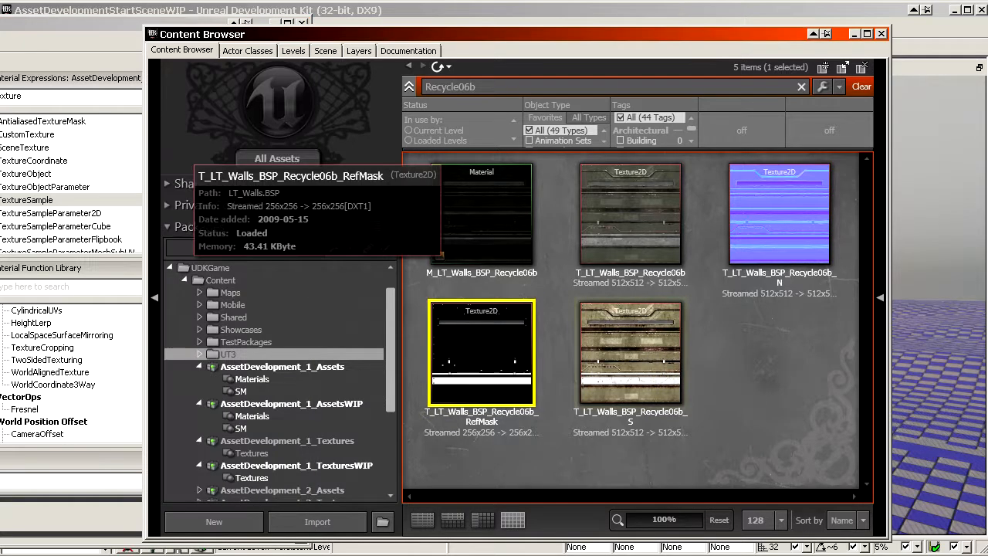
left_click(541, 24)
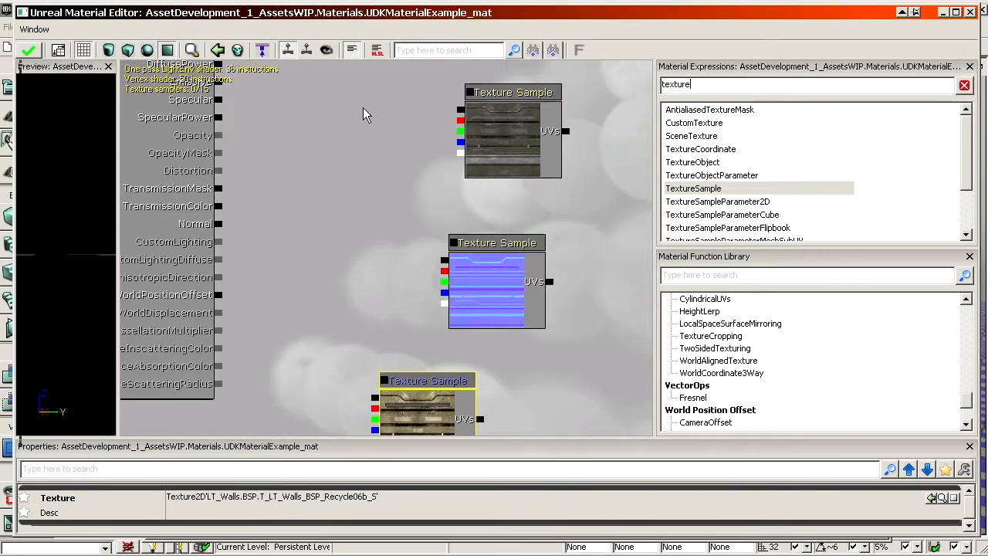
right_click(339, 108)
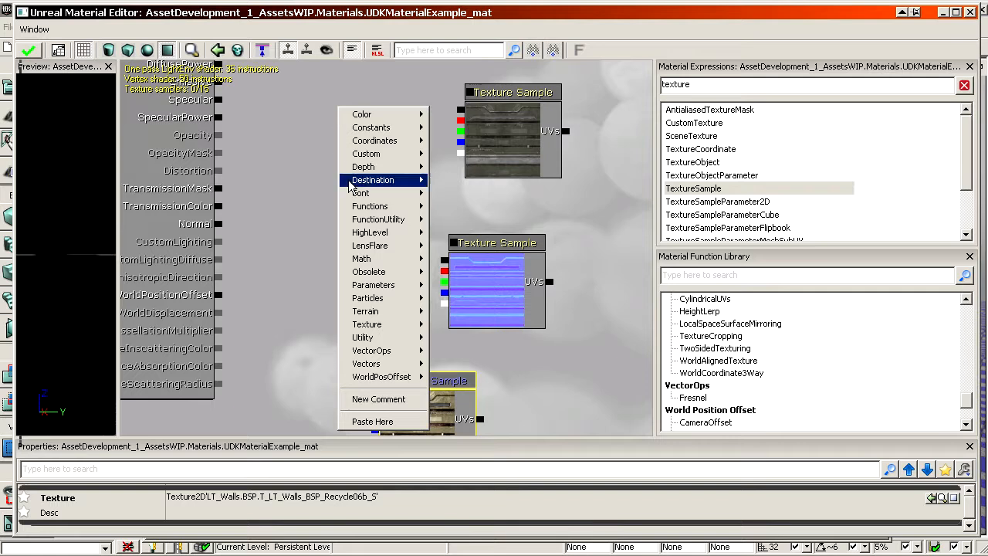
mouse_move(390, 325)
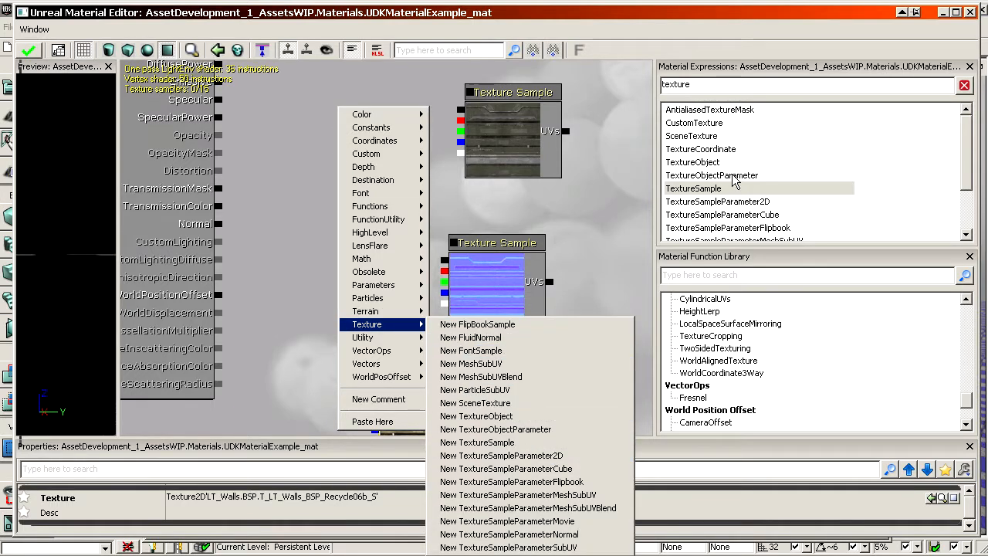
left_click(487, 442)
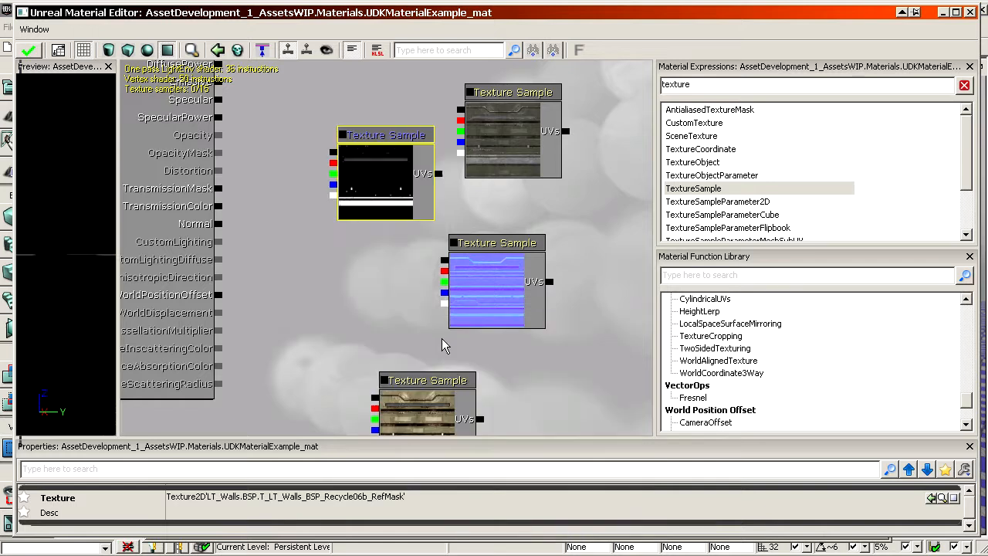
Step: Move the RefMask texture sample below the T_LT_Walls_BSP_Recycle06b_S sample so the four samples form a column
left_click_drag(385, 183, 591, 432)
scroll(562, 341, "down", 2)
left_click_drag(310, 103, 561, 421, "ctrl+alt")
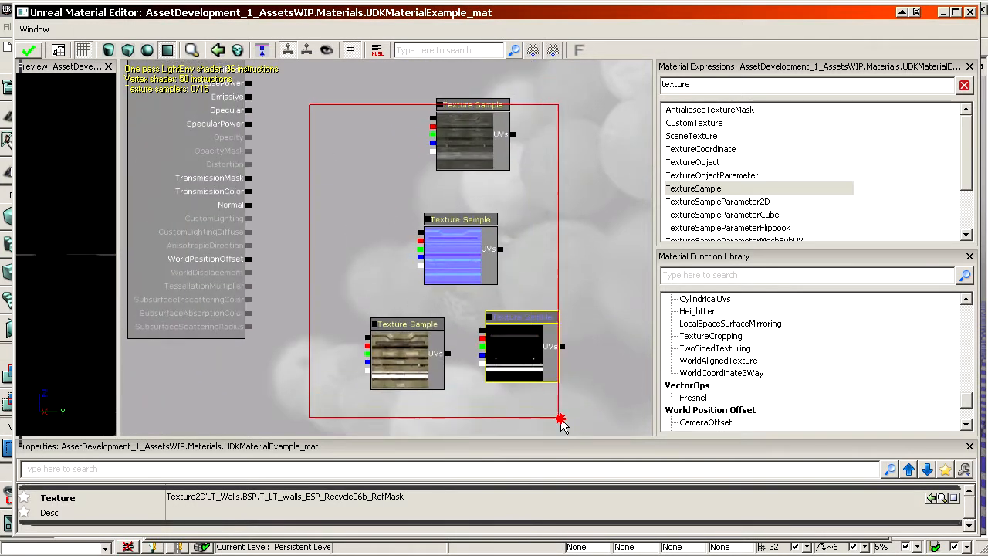
left_click_drag(465, 125, 538, 170)
left_click_drag(372, 177, 291, 64)
left_click(537, 279)
left_click_drag(537, 279, 458, 462, "ctrl")
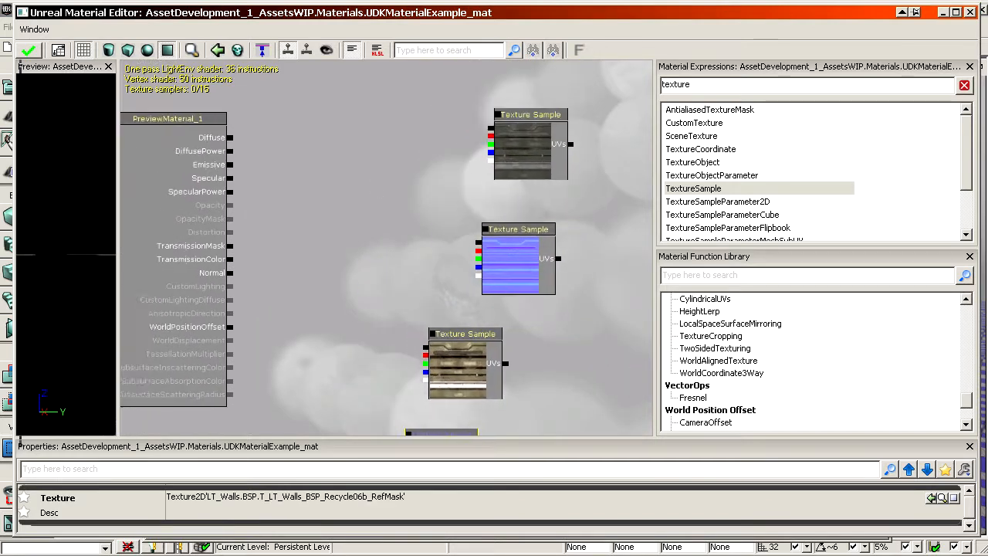
Step: Widen the material graph area by narrowing the Material Expressions and Material Function Library areas
scroll(501, 358, "up", 2)
left_click_drag(412, 249, 355, 230)
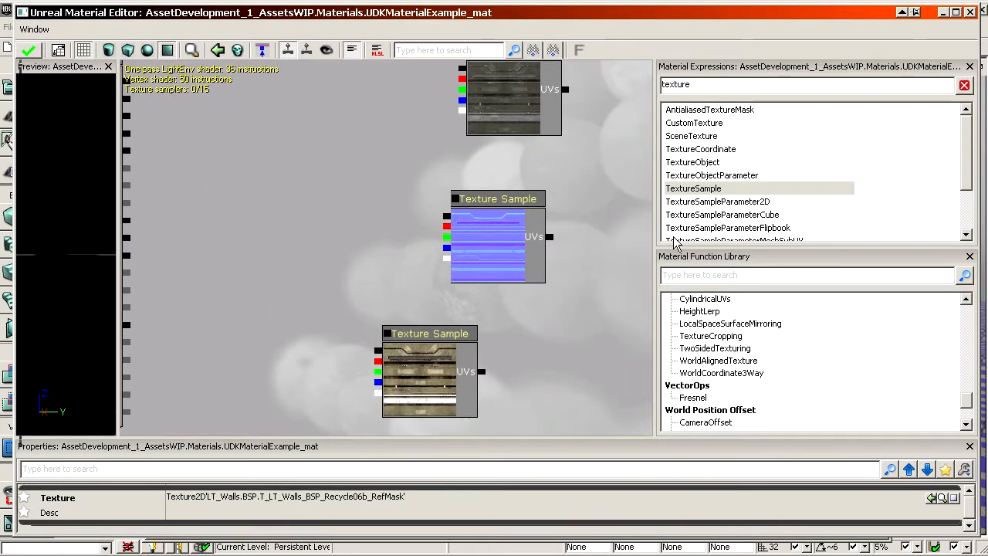
left_click_drag(652, 206, 861, 202)
left_click_drag(564, 85, 695, 99)
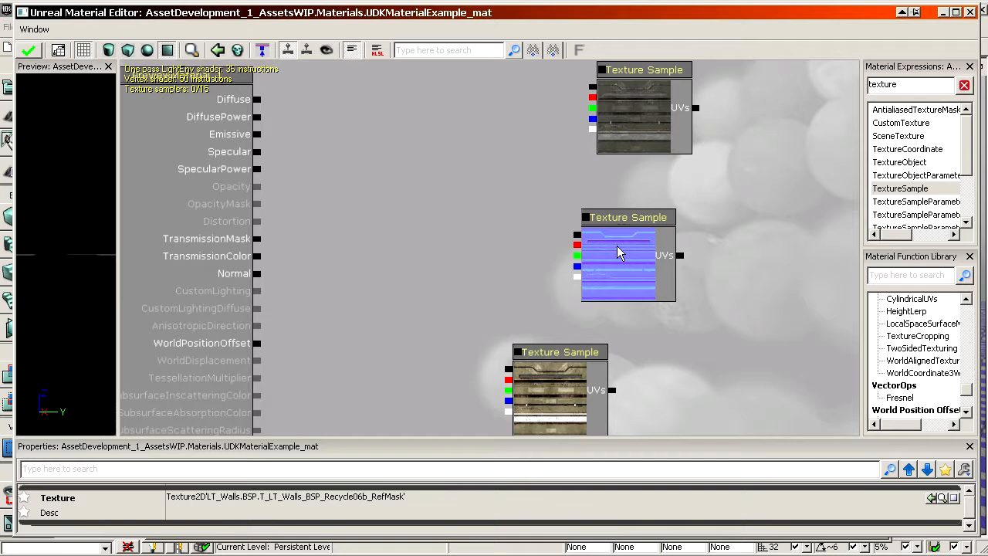
Step: Nudge the T_LT_Walls_BSP_Recycle06b texture sample further out and clear the "texture" filter from the Material Expressions list
left_click_drag(468, 209, 466, 219)
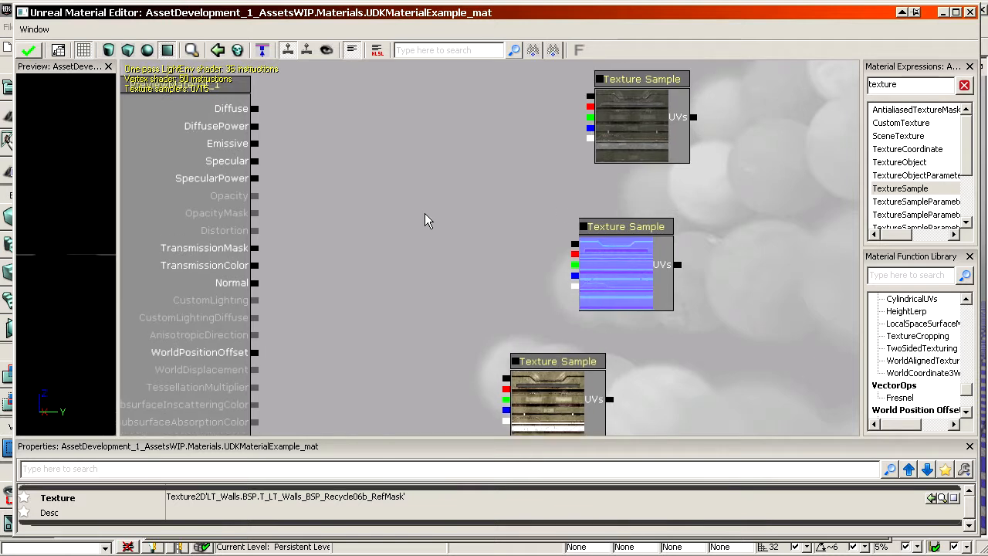
left_click_drag(684, 158, 720, 145)
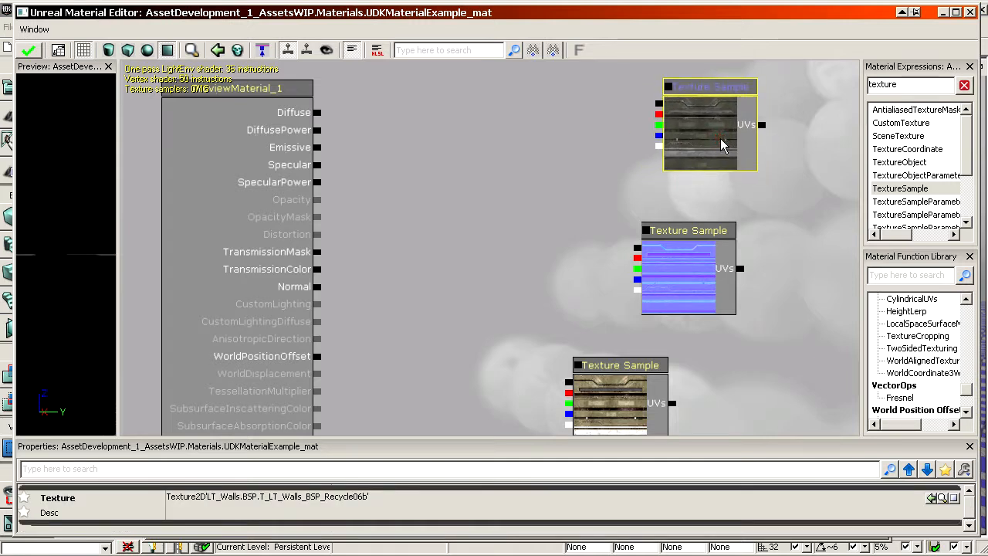
left_click_drag(546, 181, 504, 179)
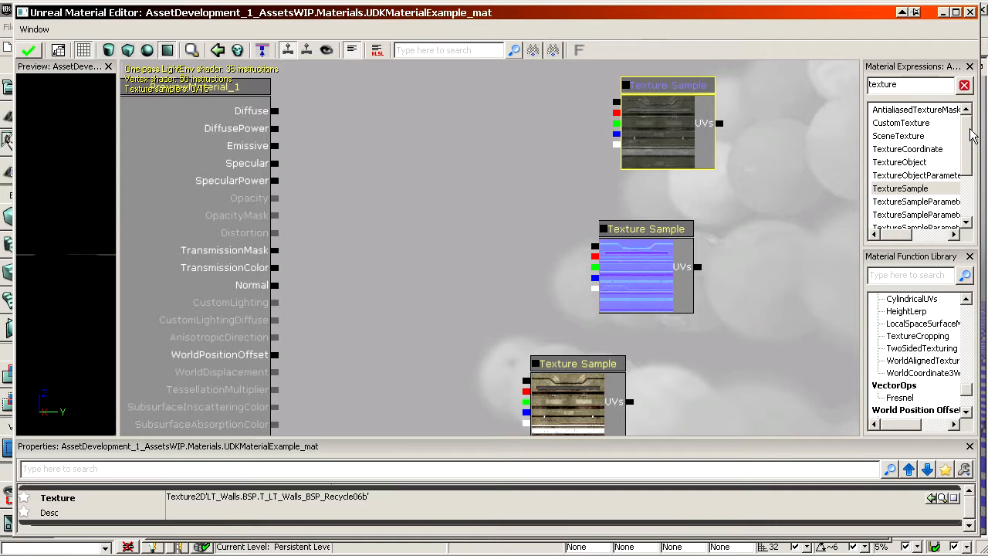
scroll(957, 149, "down", 2)
scroll(966, 162, "up", 2)
left_click(966, 86)
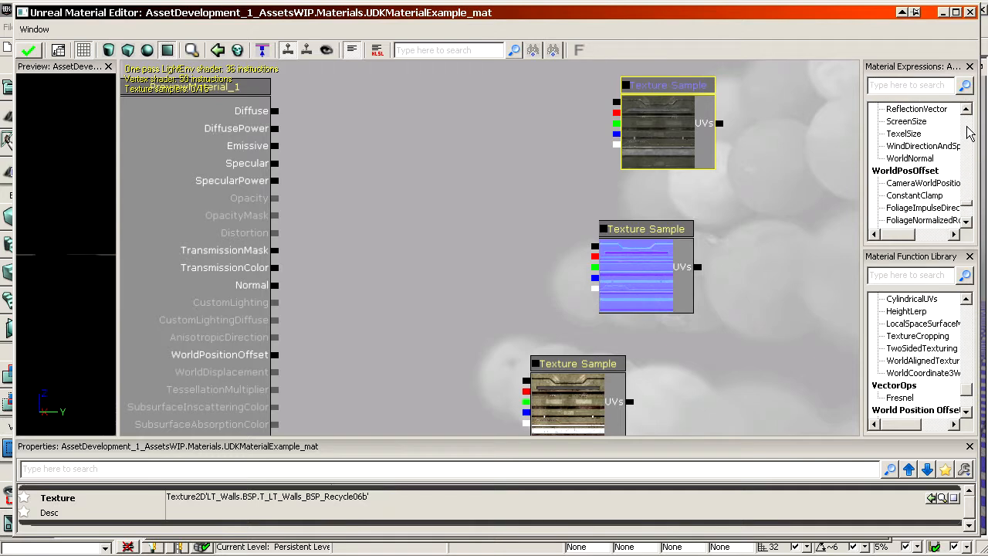
Step: Add WorldNormal, DepthBiasedAlpha, PixelDepth and StaticSwitch expressions to the empty area between the material node and the texture samples
left_click_drag(967, 207, 301, 199)
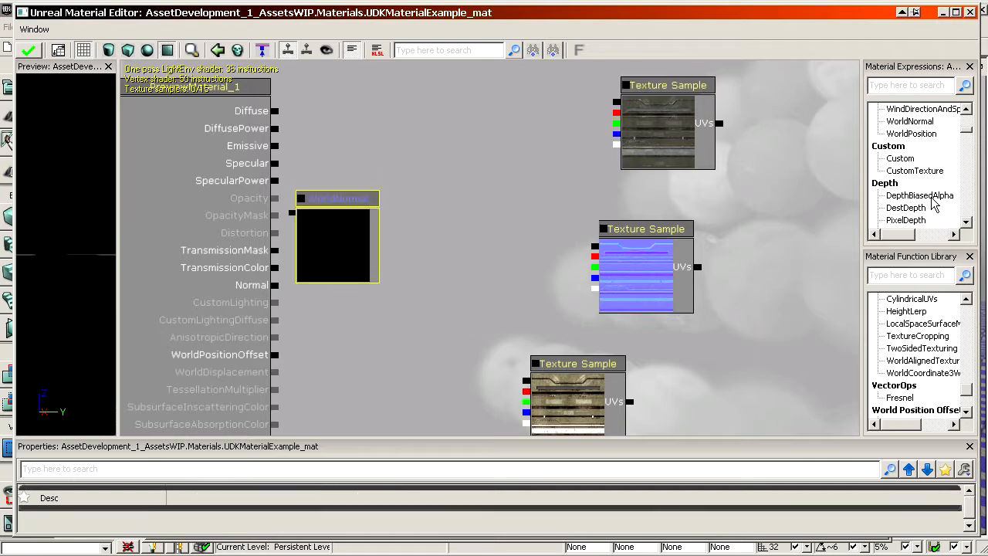
left_click_drag(490, 158, 490, 180)
left_click_drag(907, 219, 431, 285)
scroll(972, 137, "down", 6)
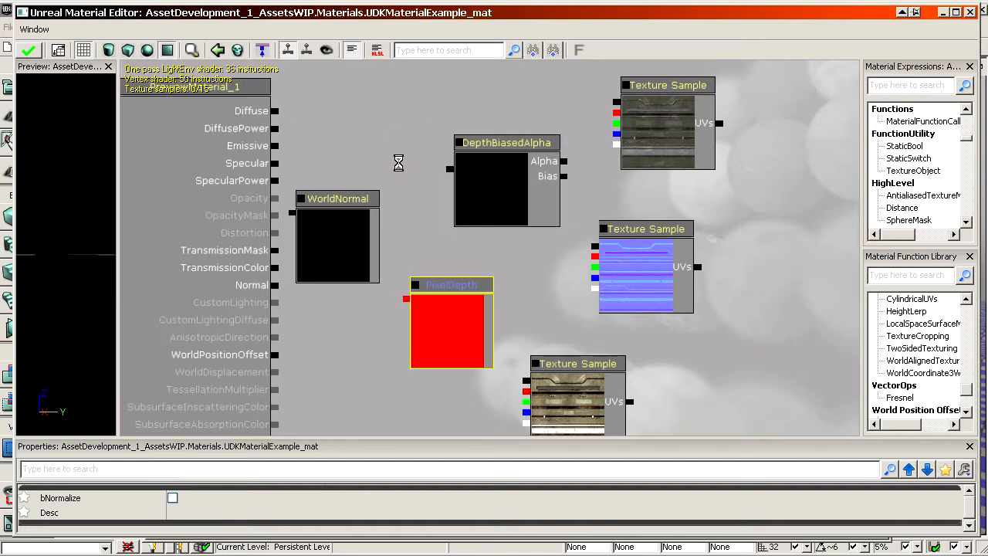
Step: Delete the WorldNormal, DepthBiasedAlpha, PixelDepth and Switch nodes from the graph together
left_click(347, 222, "ctrl")
left_click(505, 293)
left_click(463, 302)
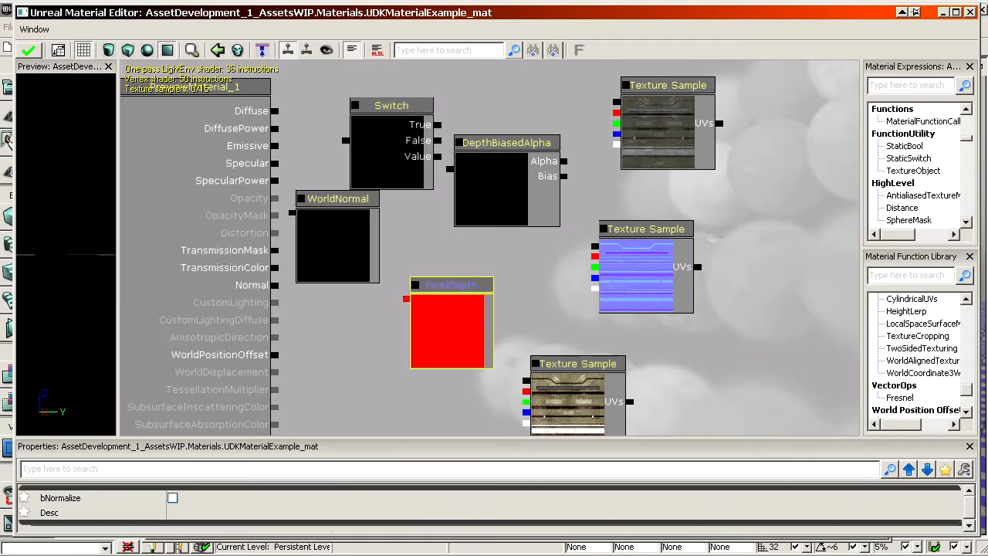
left_click(372, 198, "ctrl")
left_click(521, 199, "ctrl")
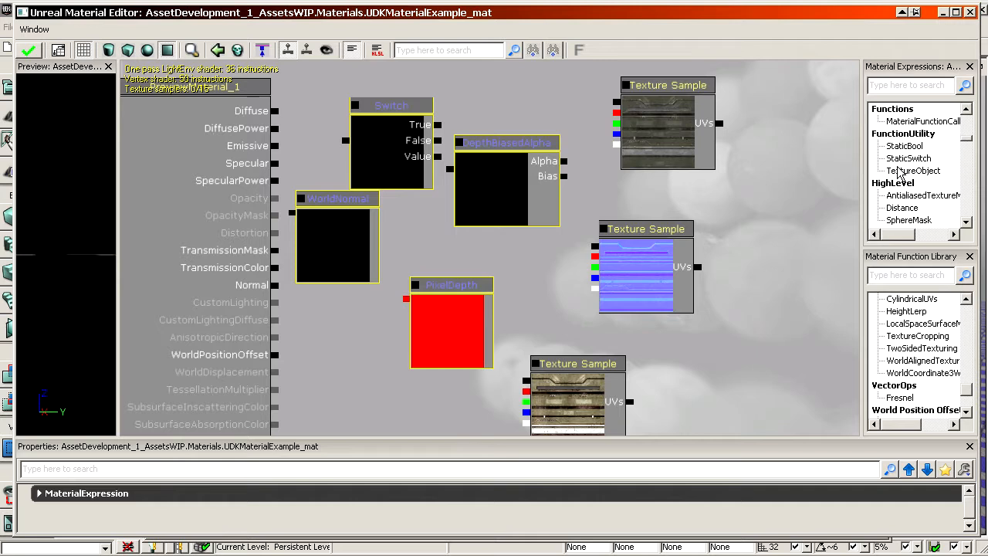
key("Delete")
Step: Connect the main output of the T_LT_Walls_BSP_Recycle06b texture sample to the material's Diffuse input
left_click_drag(966, 140, 981, 116)
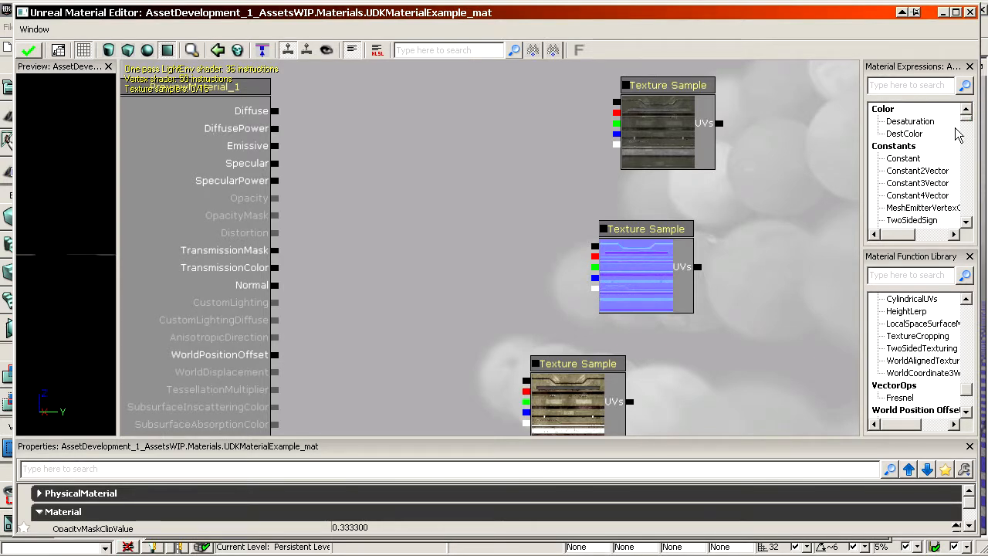
left_click_drag(562, 208, 572, 234)
left_click_drag(272, 161, 336, 126)
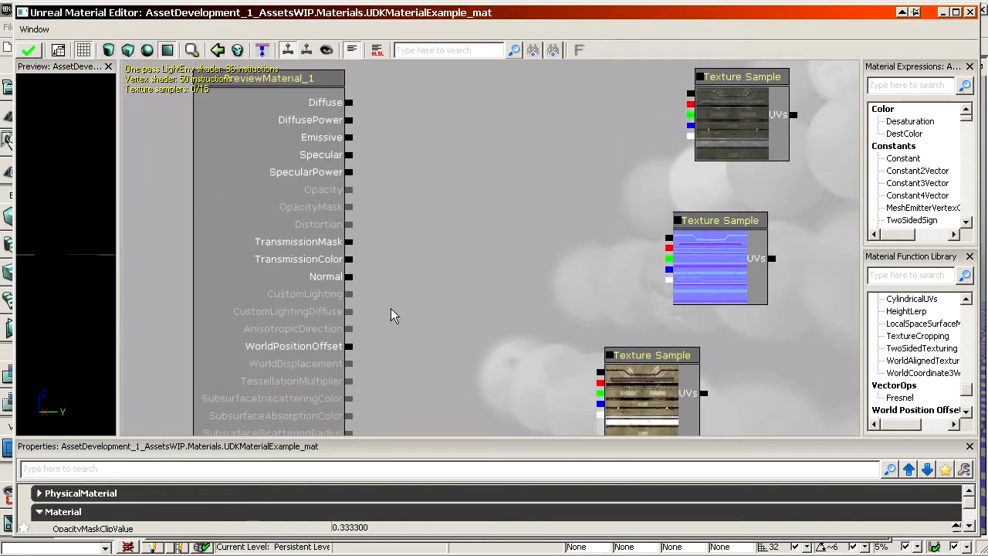
left_click_drag(458, 164, 460, 188)
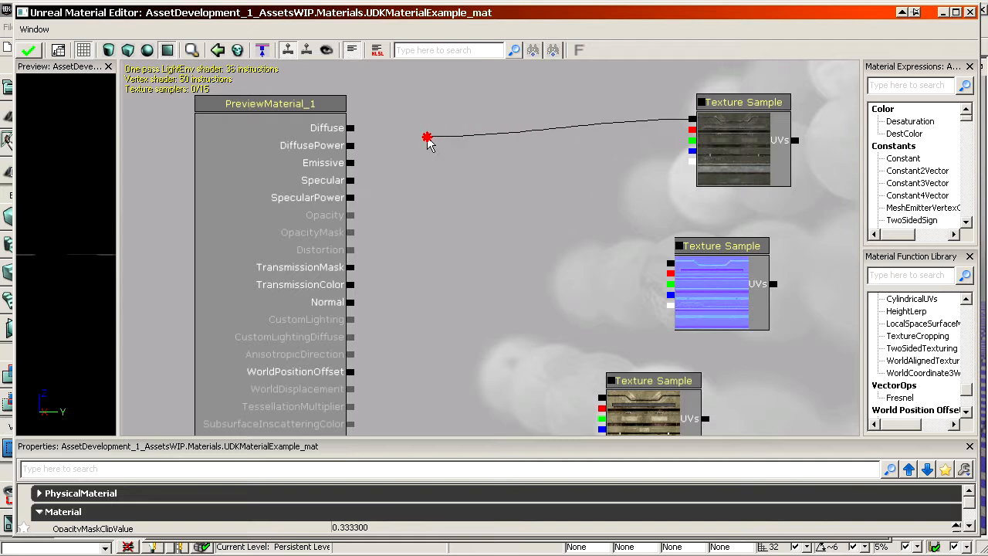
left_click_drag(430, 144, 356, 134)
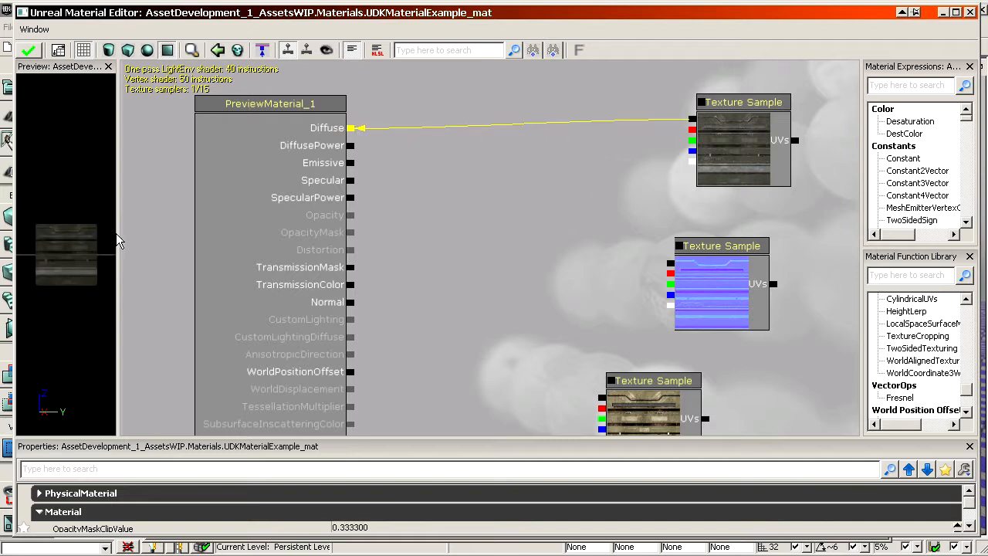
Step: Widen the material preview area and examine the textured preview plane up close from a slight angle
left_click_drag(118, 235, 202, 230)
right_click_drag(133, 258, 133, 254)
left_click_drag(133, 255, 189, 267)
mouse_move(142, 267)
right_mouse_down()
mouse_move(141, 279)
mouse_move(141, 257)
right_mouse_up()
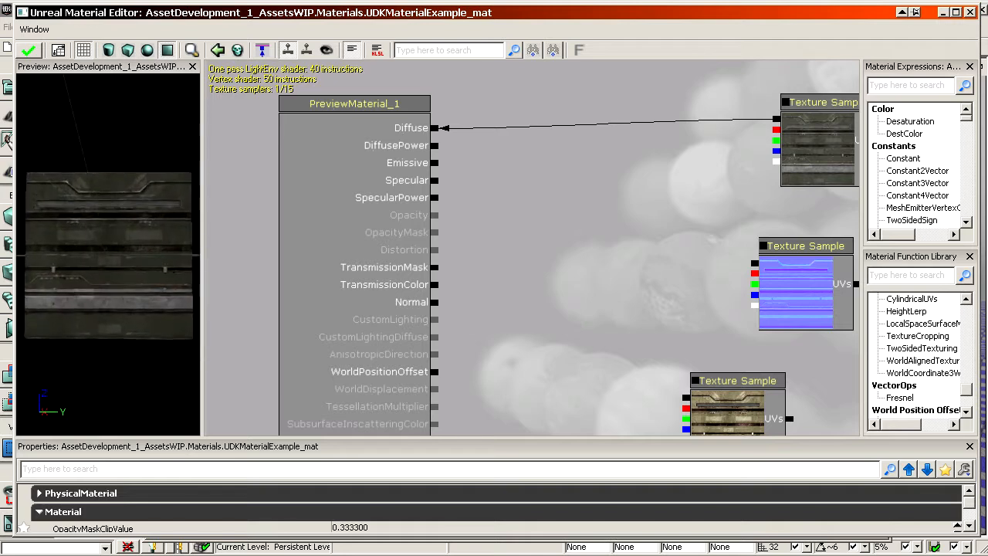
left_click_drag(142, 256, 139, 227)
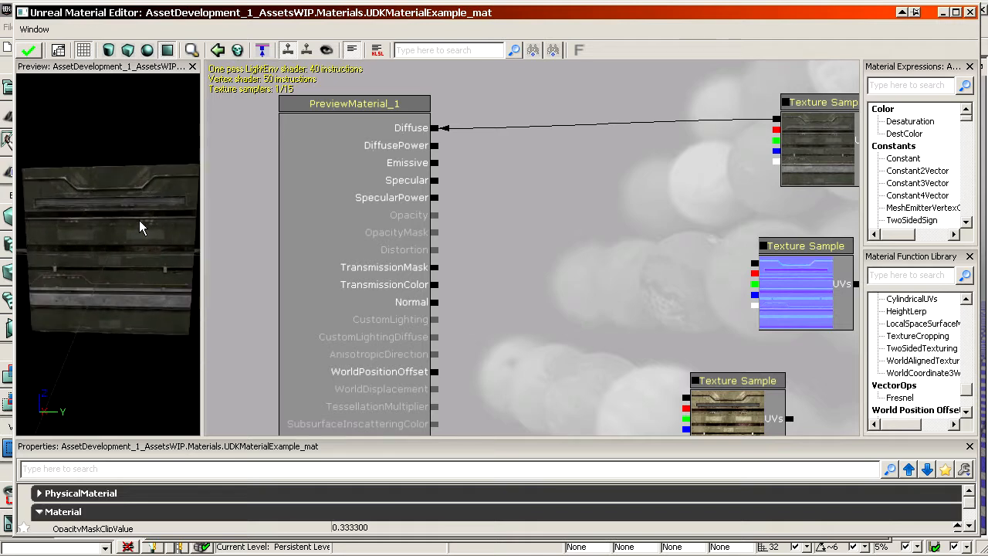
Step: Try the material on the cylinder and sphere preview shapes and settle on the cube
left_click(108, 50)
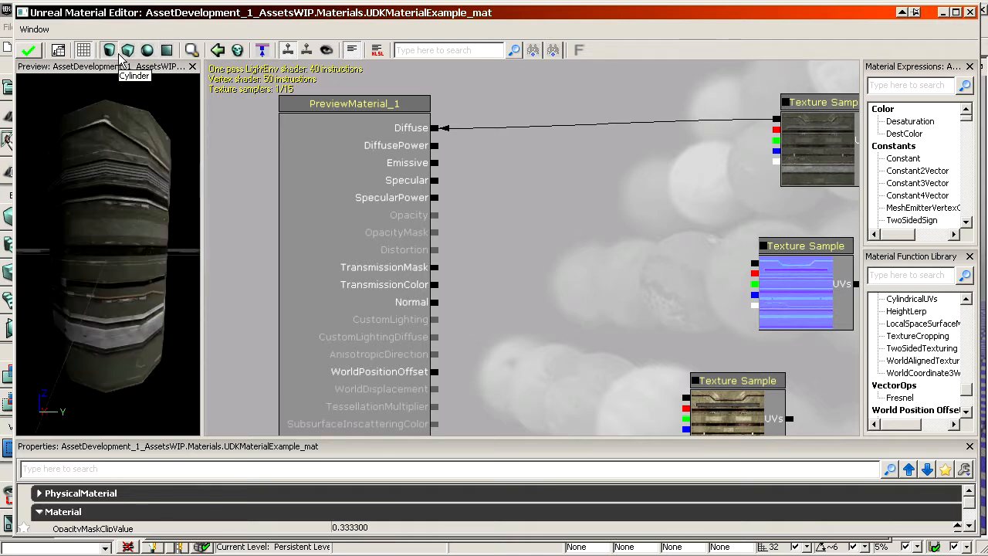
left_click(147, 50)
left_click(167, 50)
left_click(187, 53)
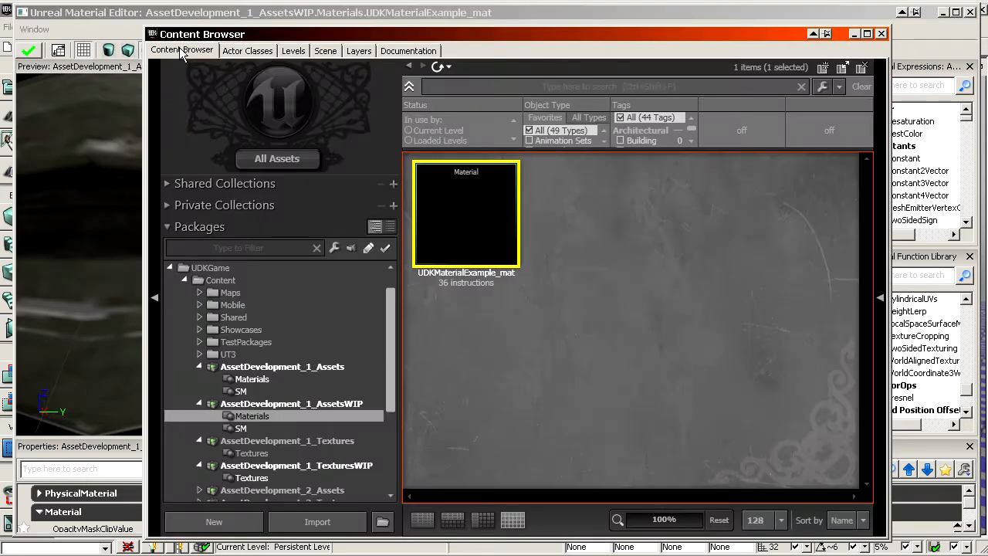
left_click_drag(677, 34, 541, 555)
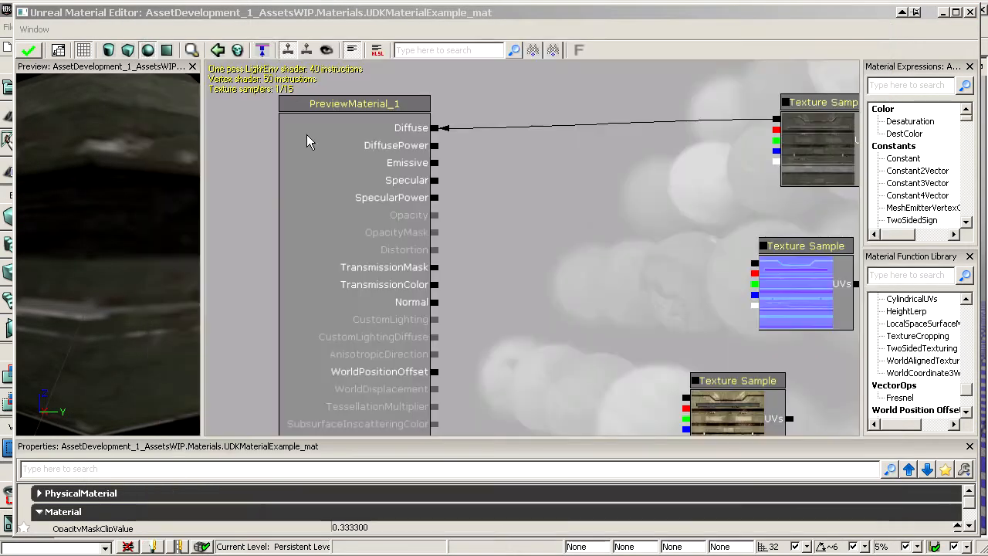
left_click(128, 51)
left_click(109, 52)
left_click(128, 52)
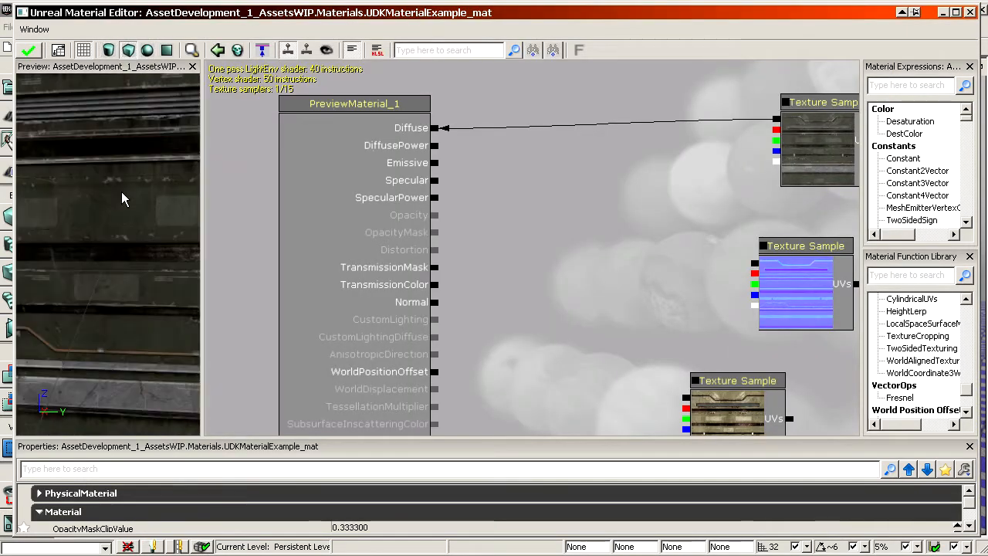
mouse_move(122, 199)
left_mouse_down()
mouse_move(110, 213)
mouse_move(120, 212)
left_mouse_up()
Step: Connect the normal map sample's main output to the Normal input and place the T_LT_Walls_BSP_Recycle06b_S sample above the normal map sample
left_click_drag(733, 305, 718, 274)
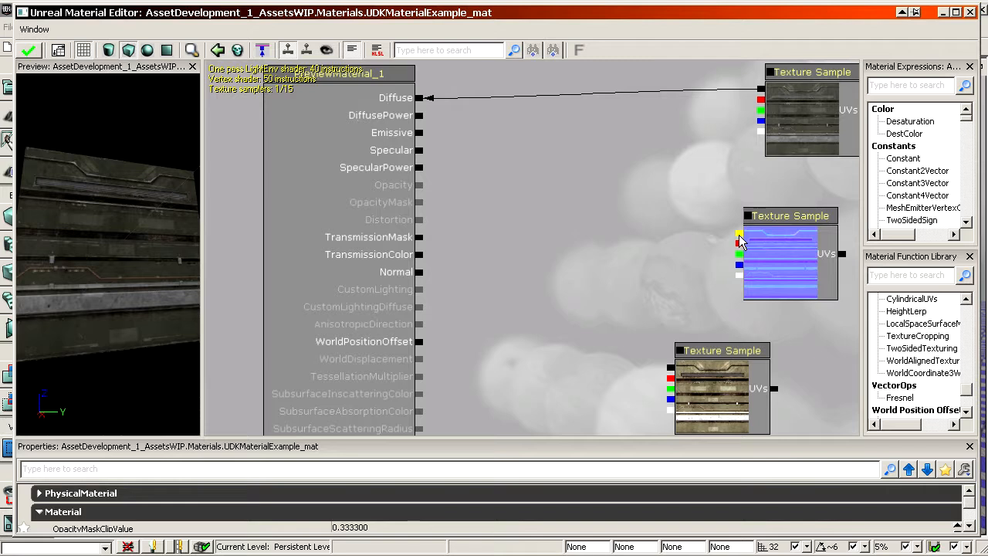
left_click_drag(512, 316, 425, 277)
left_click_drag(794, 251, 747, 278)
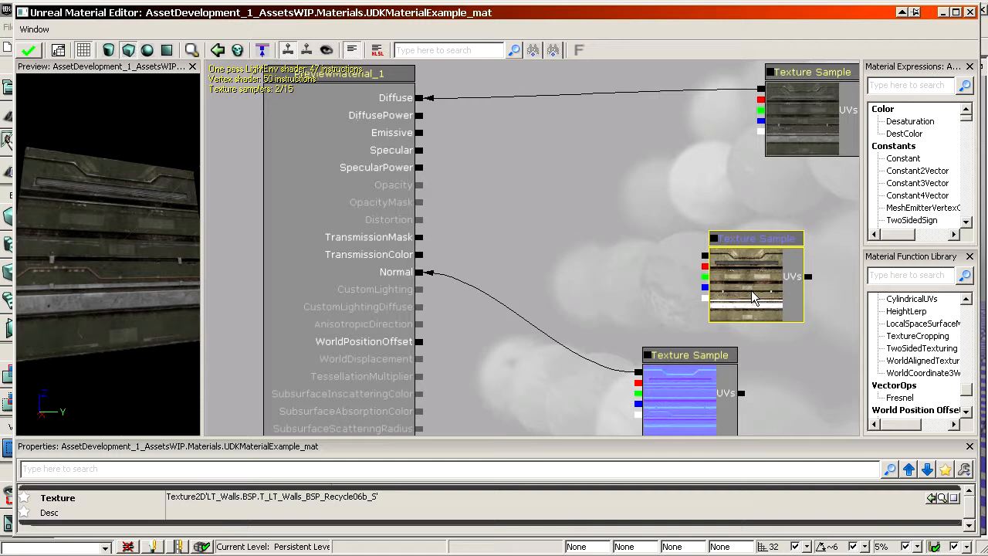
Step: Try connecting the T_LT_Walls_BSP_Recycle06b_S sample to the TransmissionMask input and break that link
left_click_drag(747, 278, 446, 185)
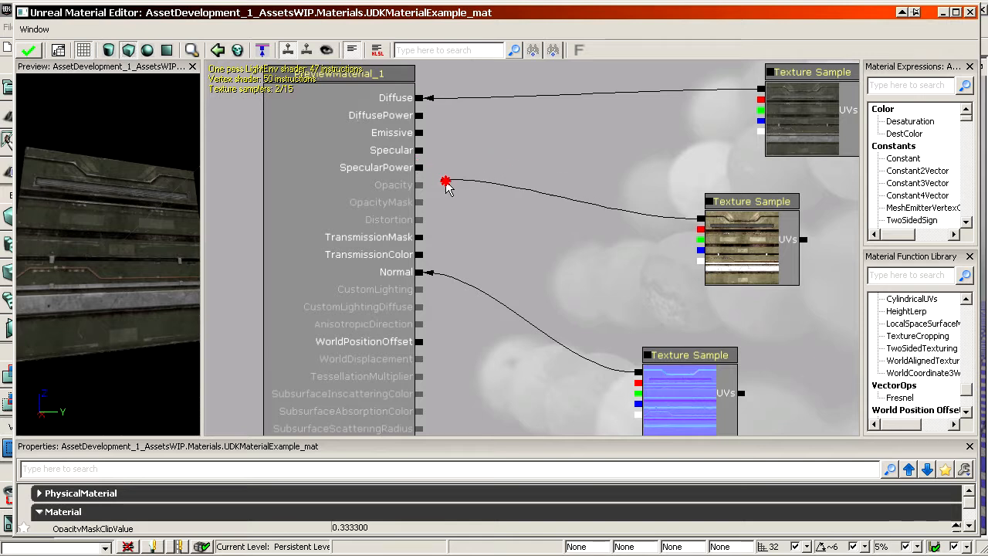
left_click_drag(454, 224, 419, 238)
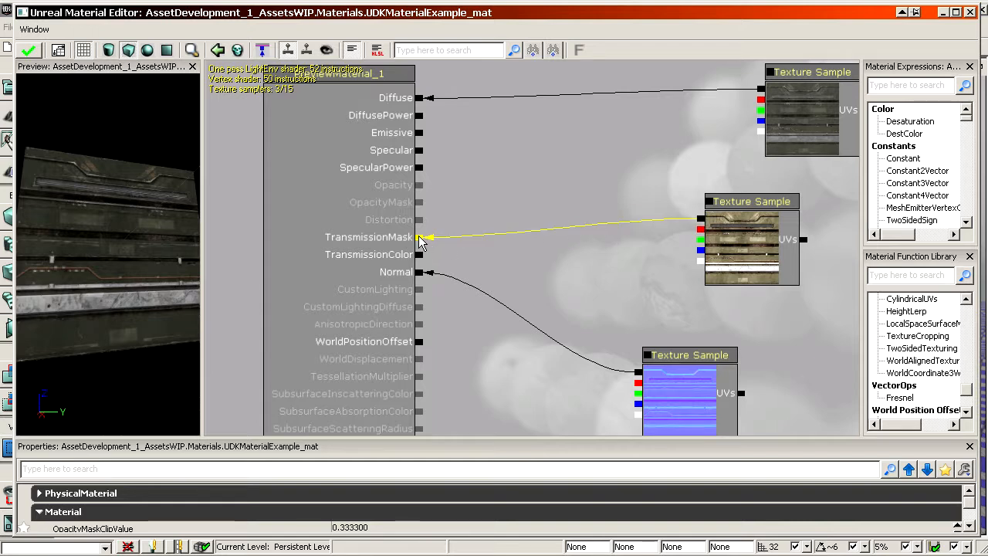
left_click(700, 223, "alt")
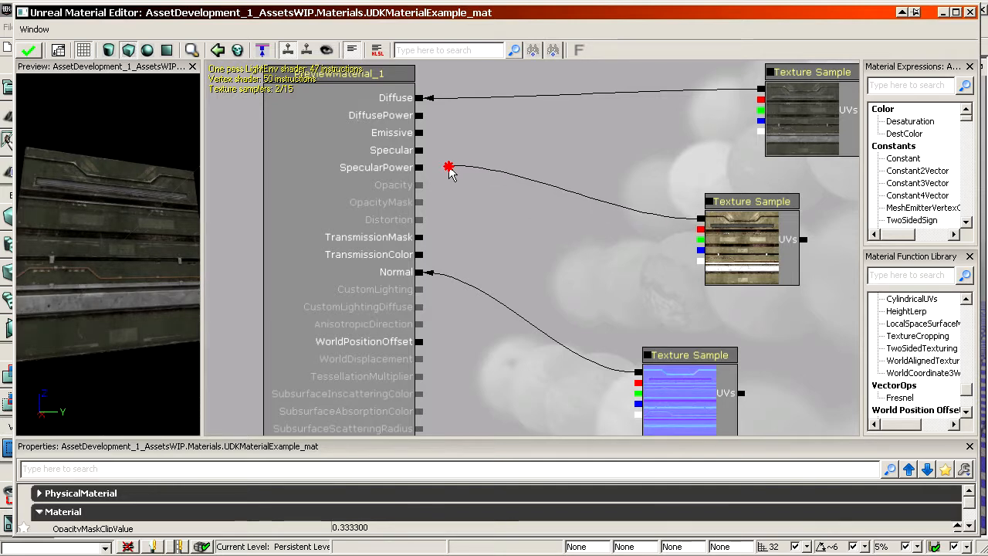
Step: Connect the main output of the T_LT_Walls_BSP_Recycle06b_S sample to the material's Specular input
left_click_drag(670, 184, 631, 199)
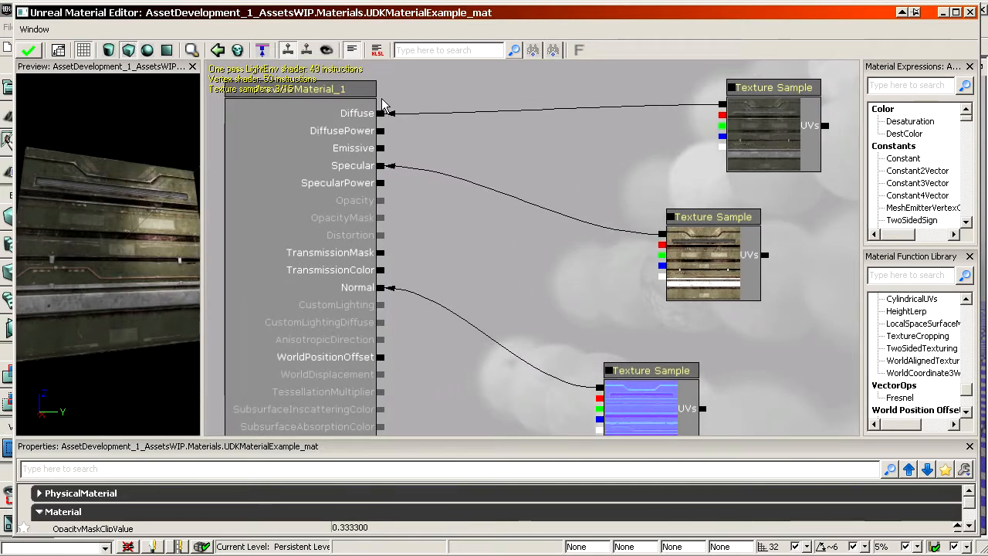